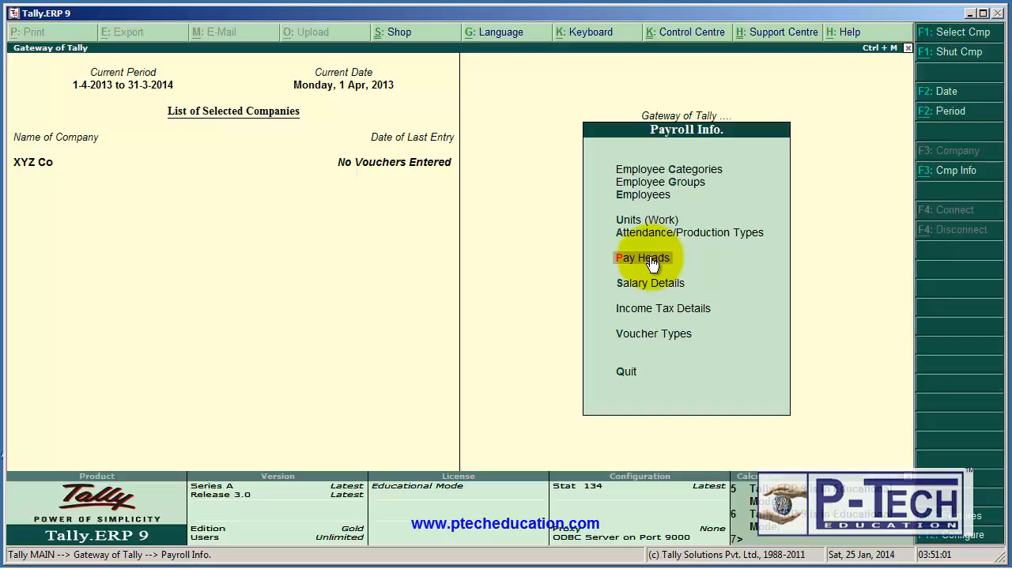
Start a new pay head in the payroll masters, named Basic Salary with no alias.
click(652, 263)
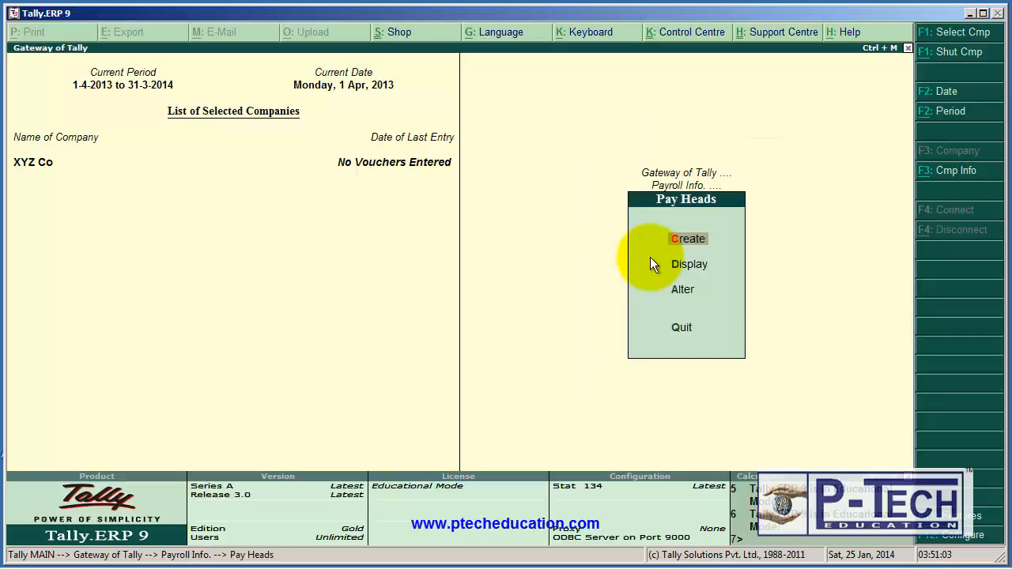
click(698, 238)
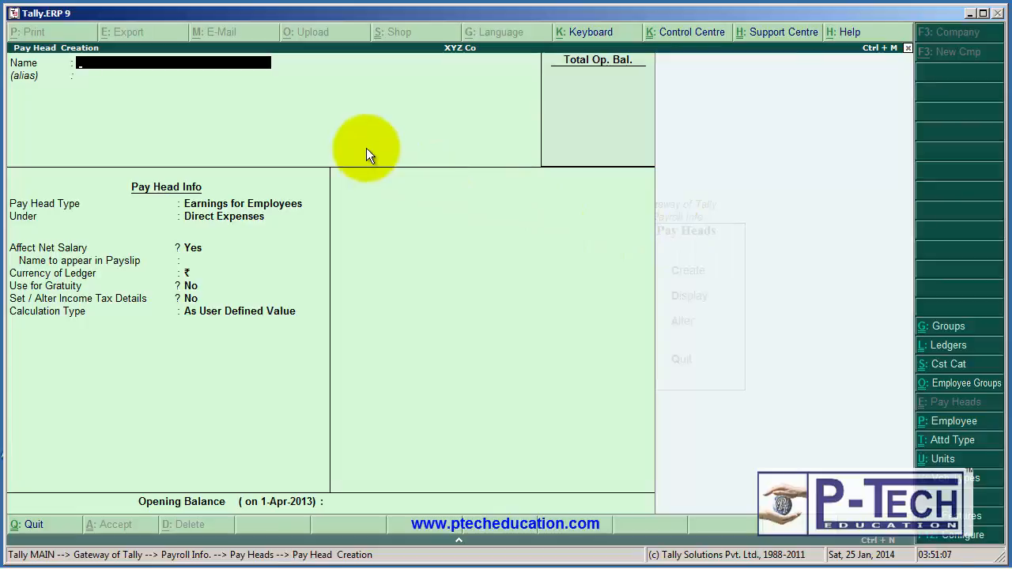
text(Basic Salary)
key(Return)
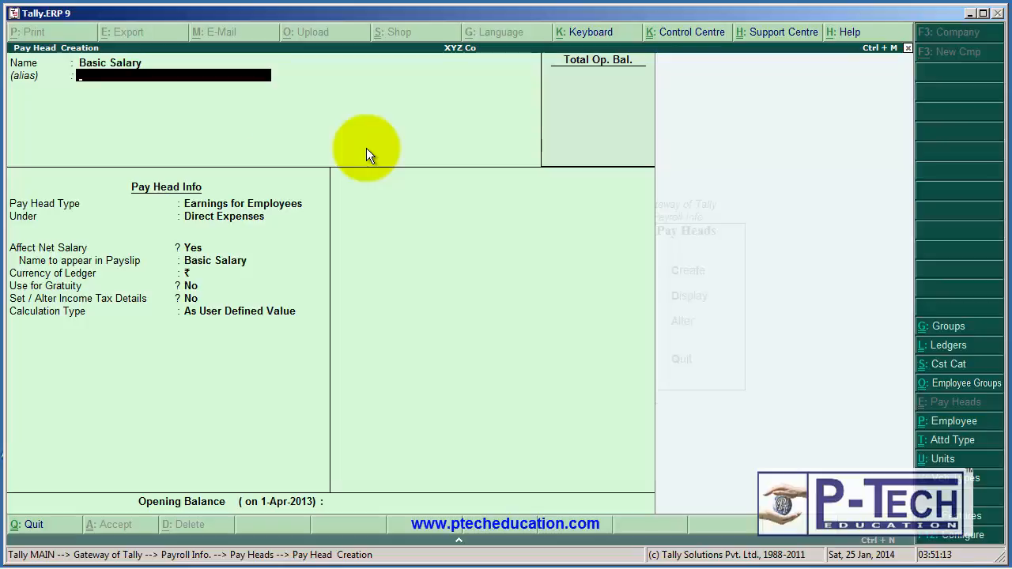
key(Return)
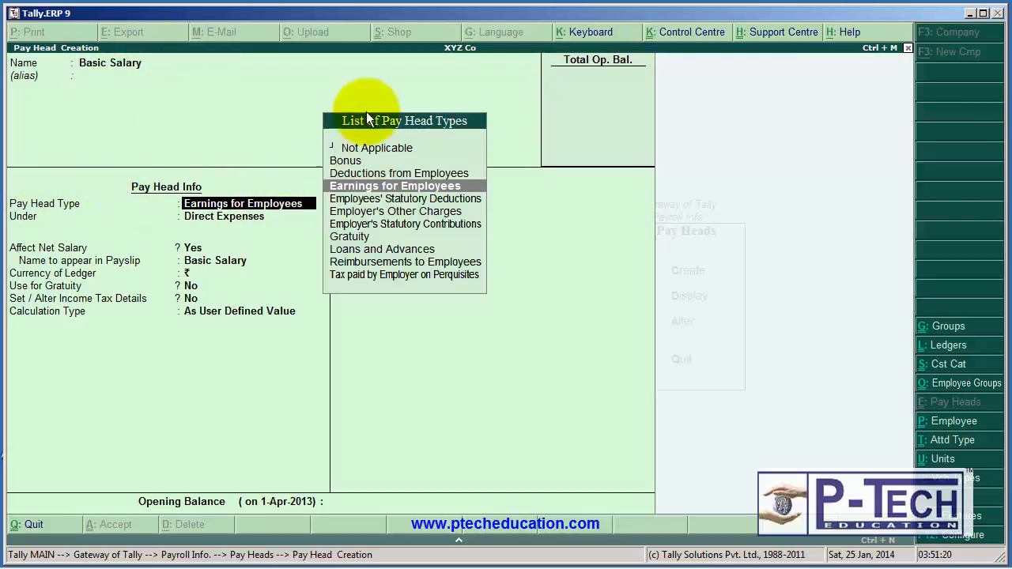
Set the Basic Salary pay head type to Earnings for Employees, grouped under Indirect Expenses.
click(376, 188)
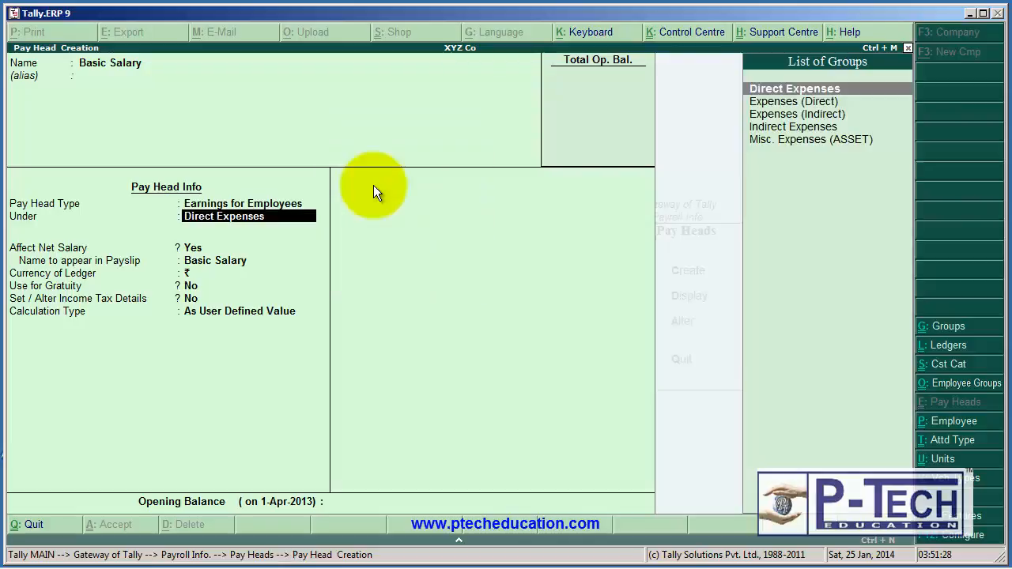
key(Down)
key(Down)
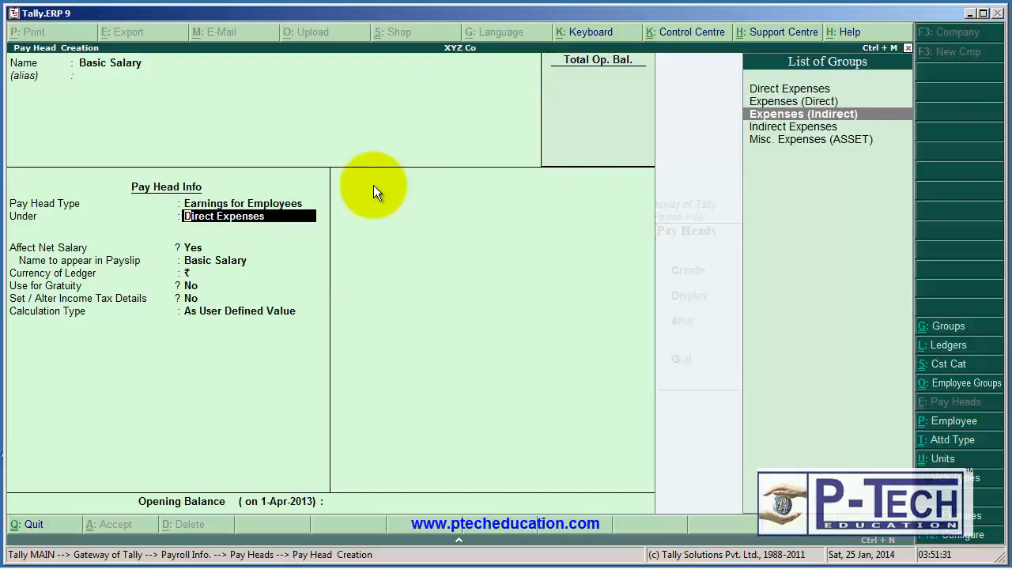
click(792, 120)
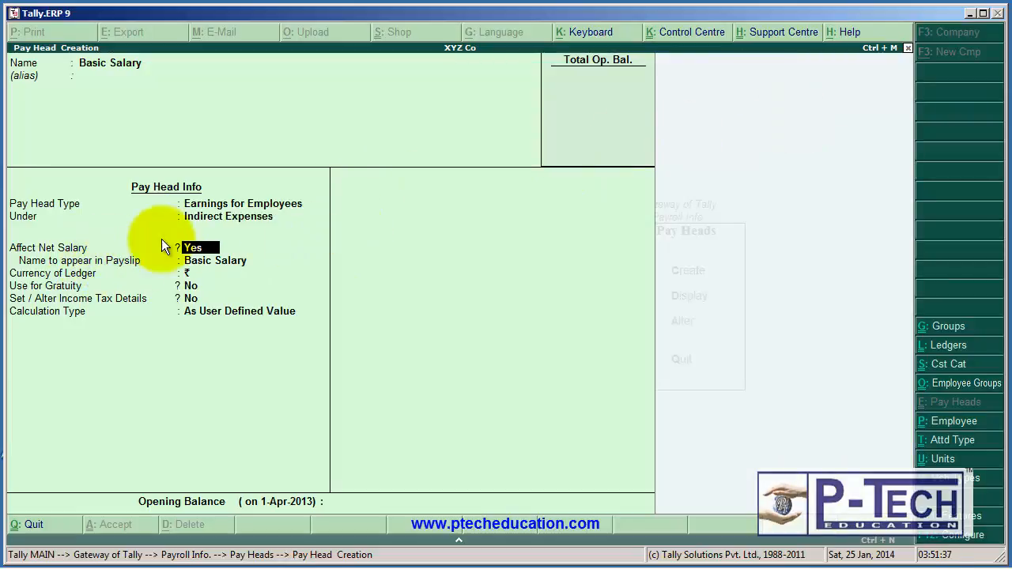
Keep Affect Net Salary at Yes, the payslip name as Basic Salary, and gratuity and income tax details at No.
key(Return)
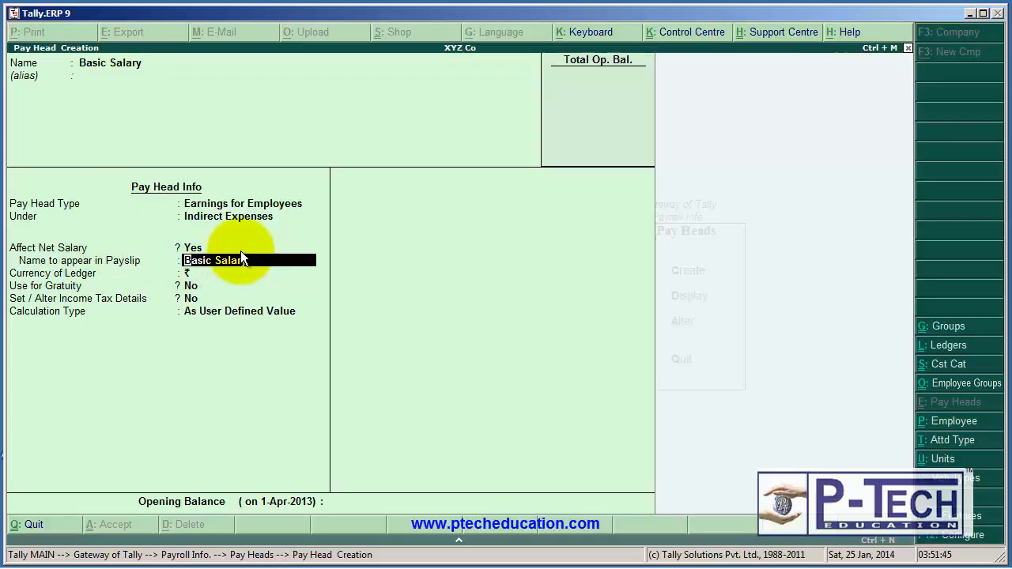
key(Return)
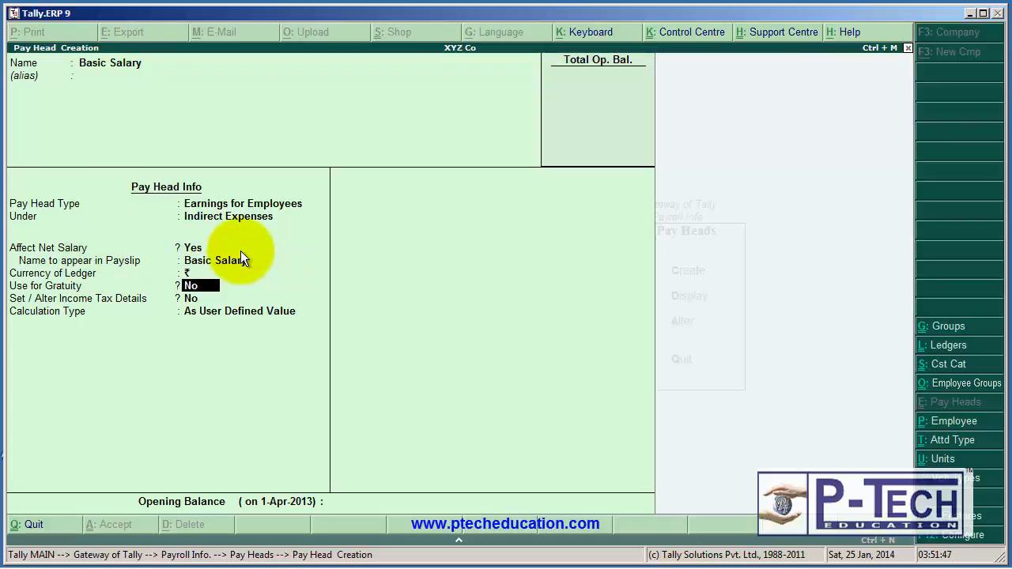
key(Return)
key(Return)
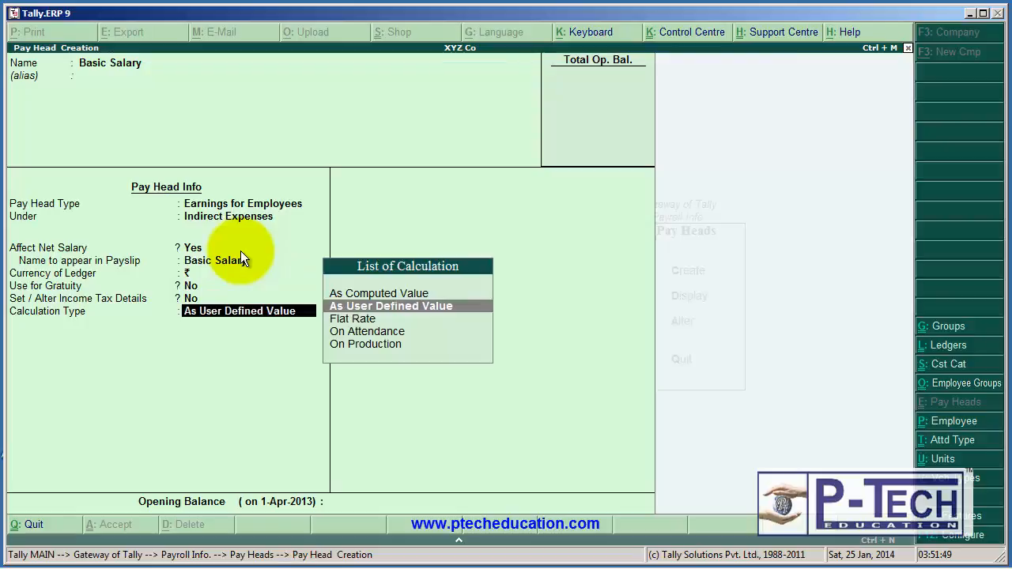
Set the Basic Salary calculation type to Flat Rate with a calculation period of Months.
click(377, 291)
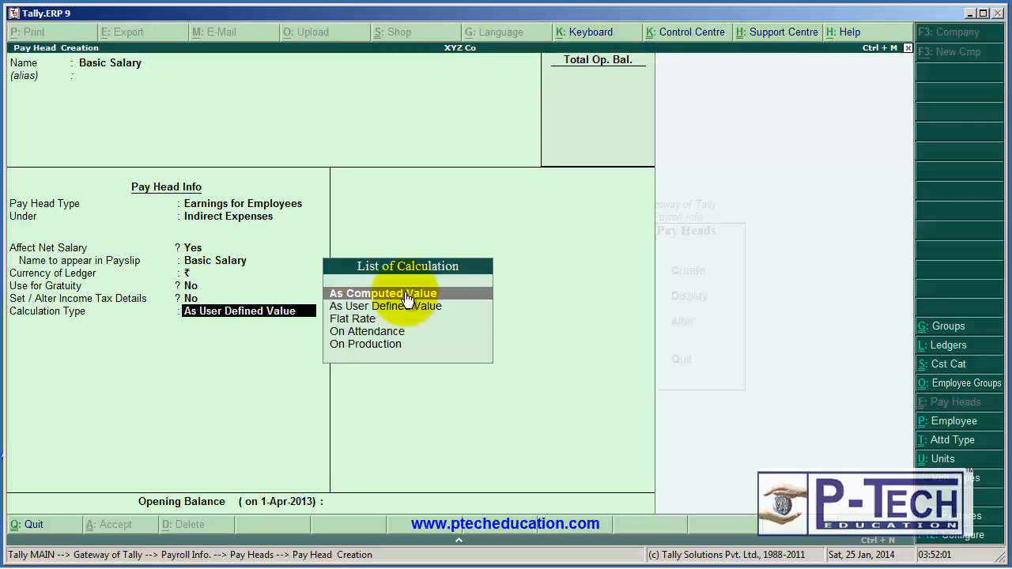
key(Down)
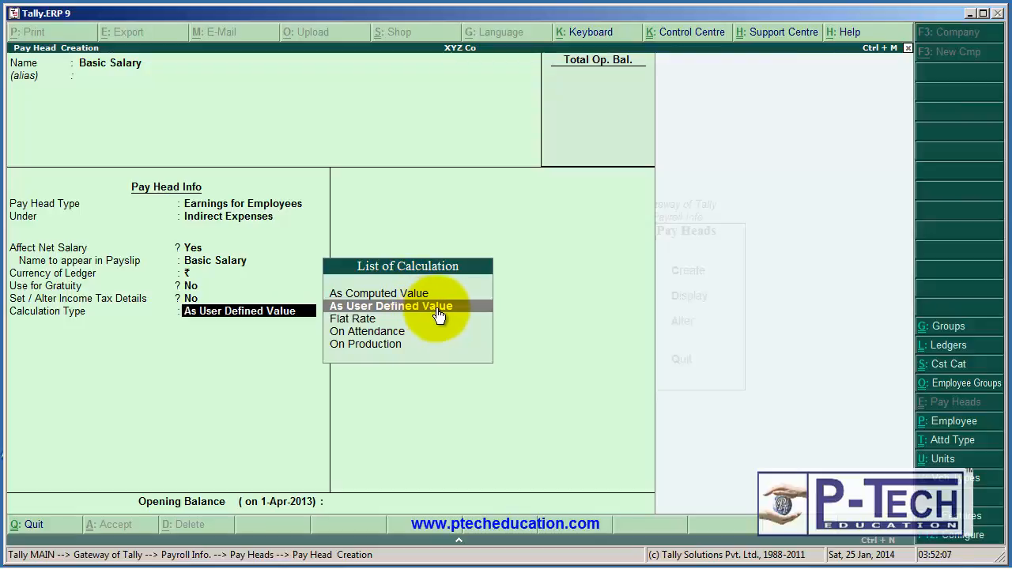
key(Down)
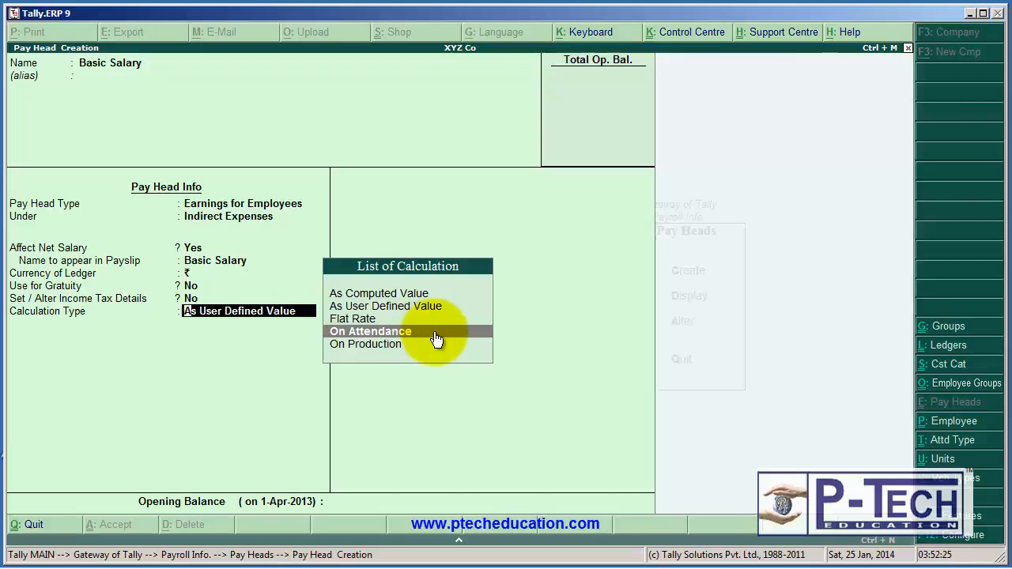
key(Down)
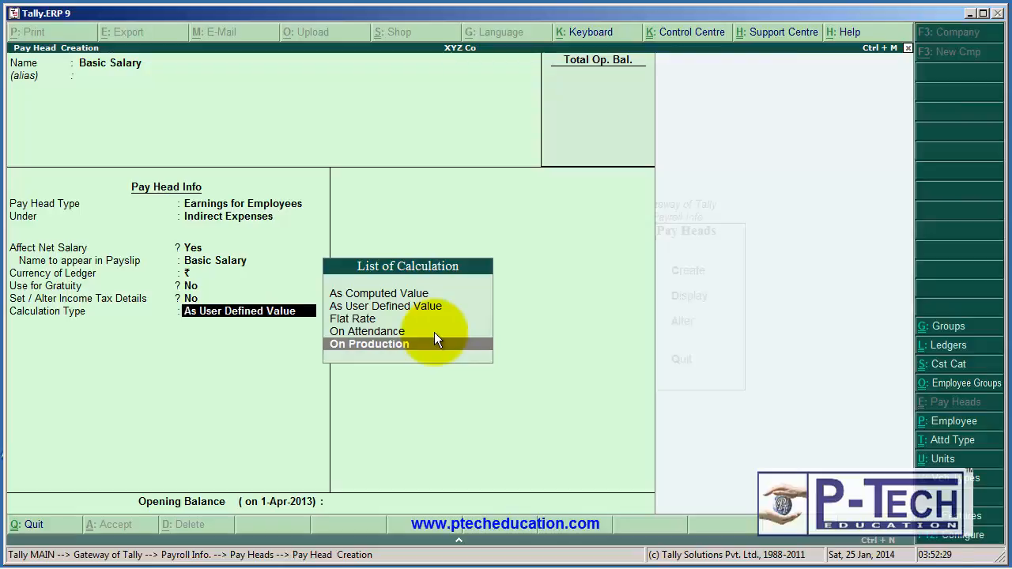
key(Up)
key(Up)
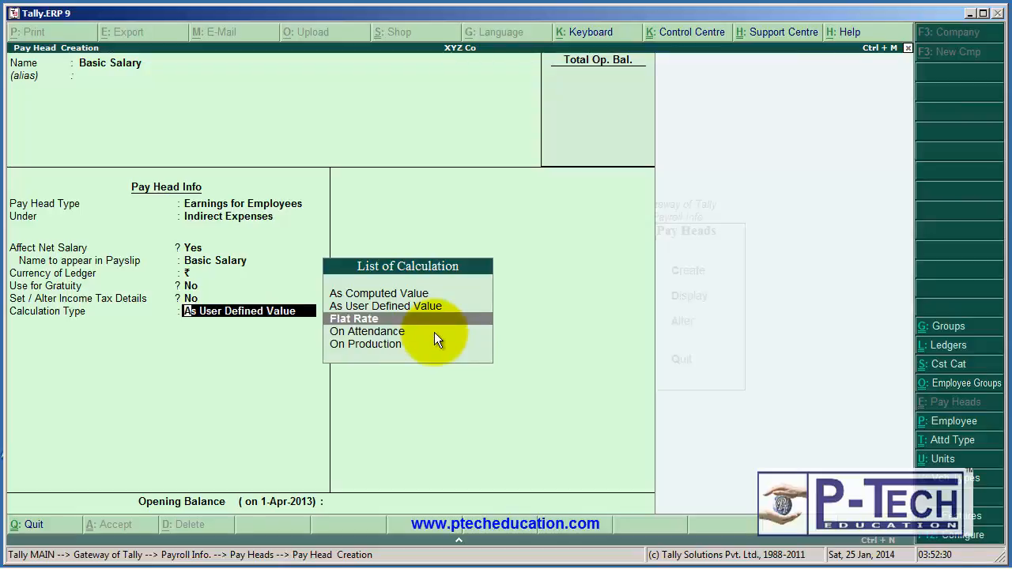
key(Return)
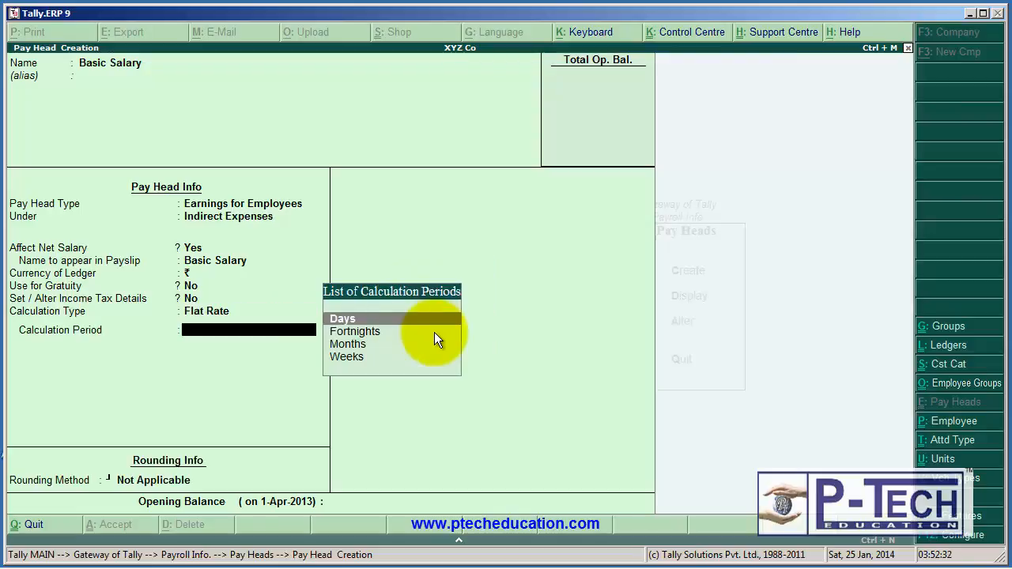
click(354, 345)
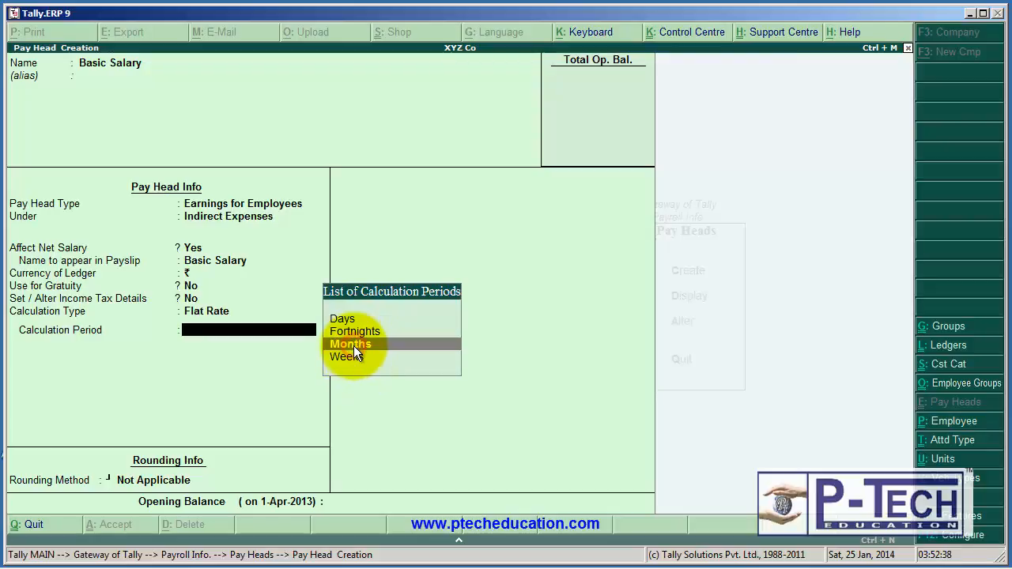
key(Return)
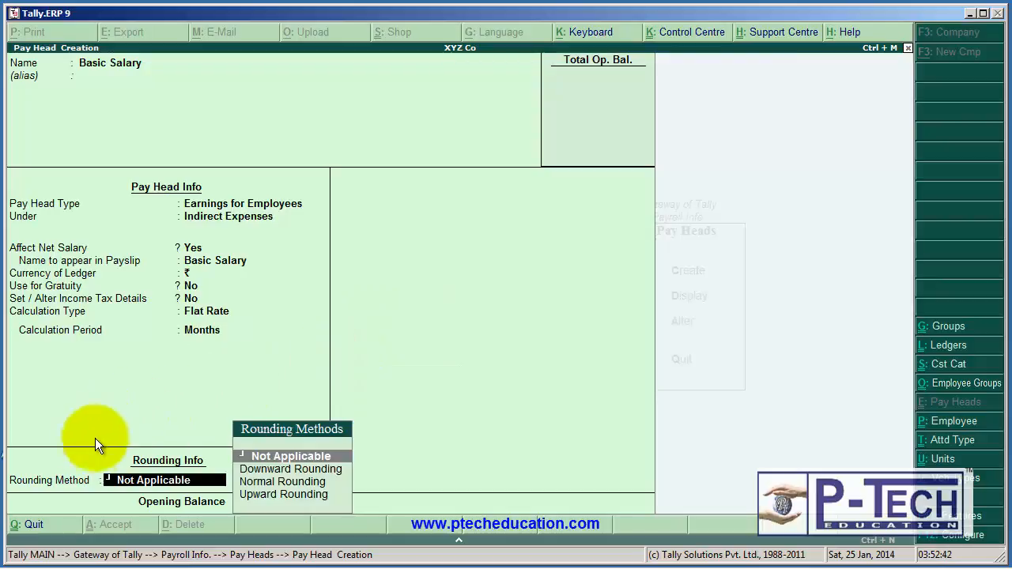
Set the rounding method to Not Applicable, leave the opening balance blank and save the Basic Salary pay head.
click(269, 457)
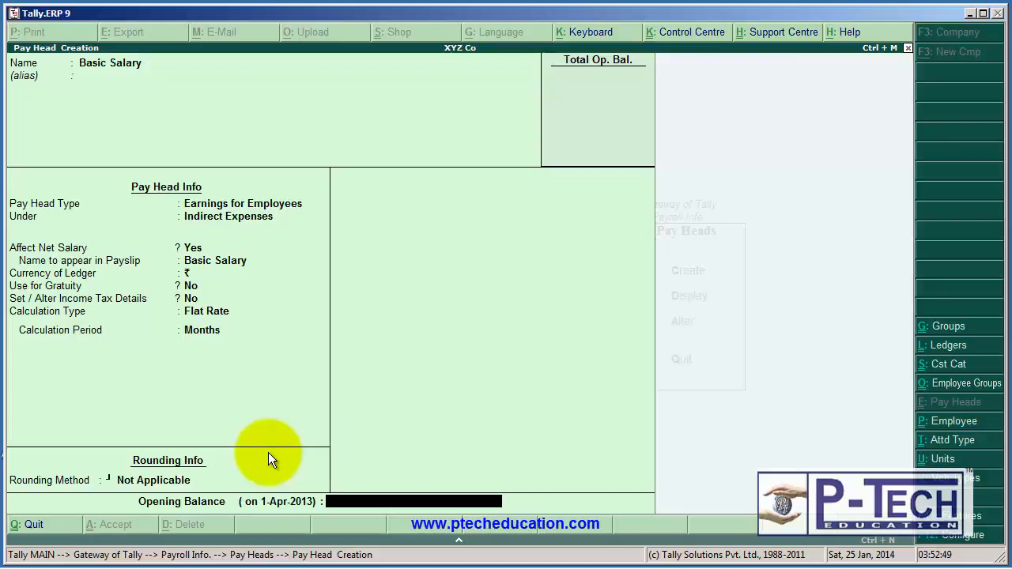
key(Return)
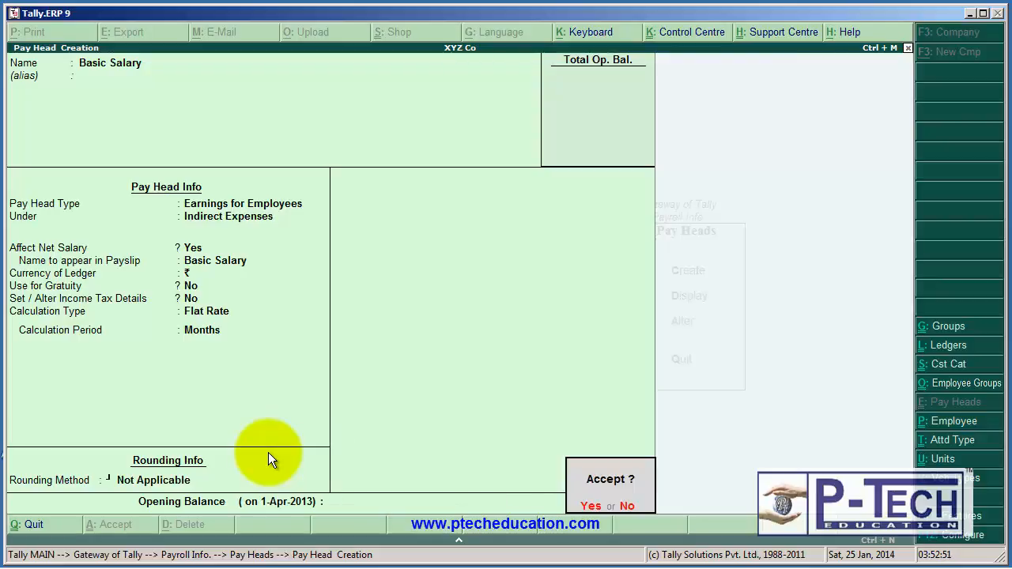
key(Return)
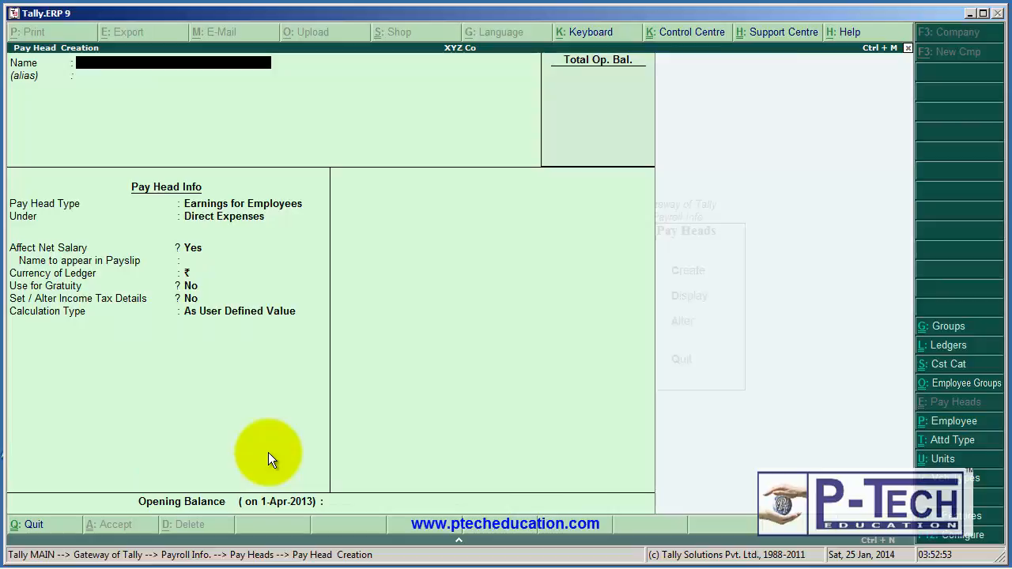
Name the new pay head D.A and leave its alias blank.
text(D.A)
key(Return)
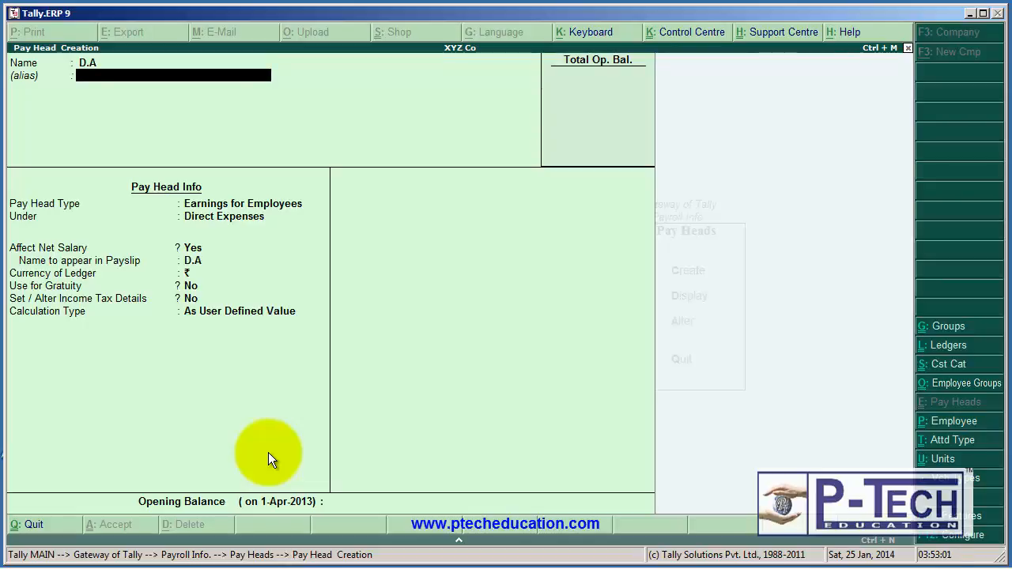
key(Return)
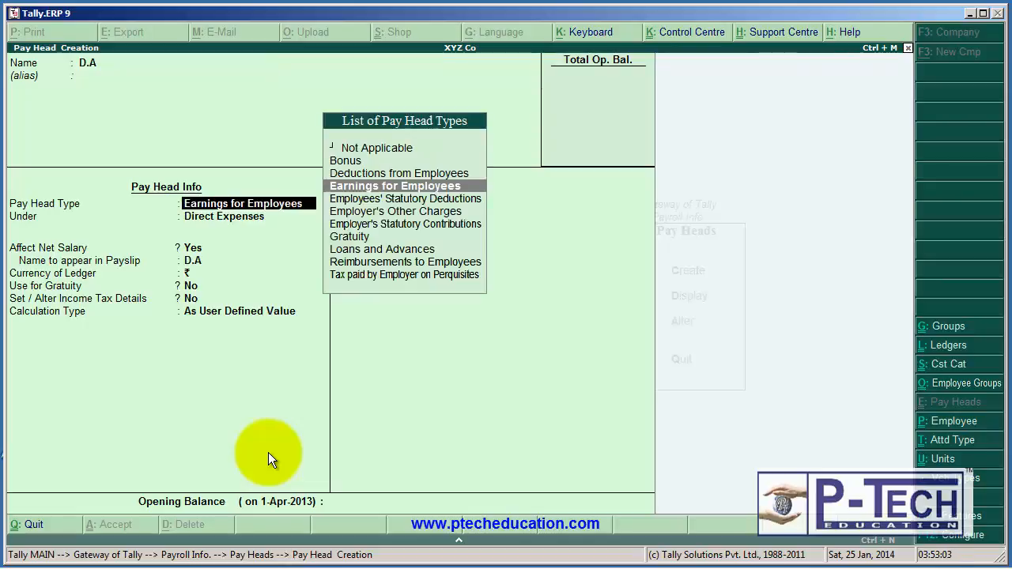
Set the D.A pay head type to Earnings for Employees, grouped under Indirect Expenses.
click(410, 192)
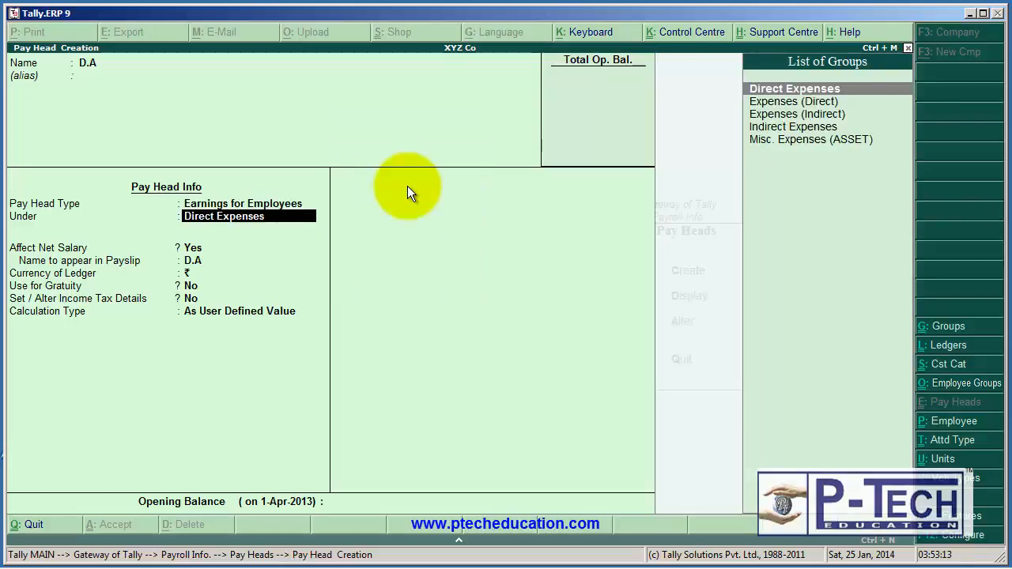
key(Down)
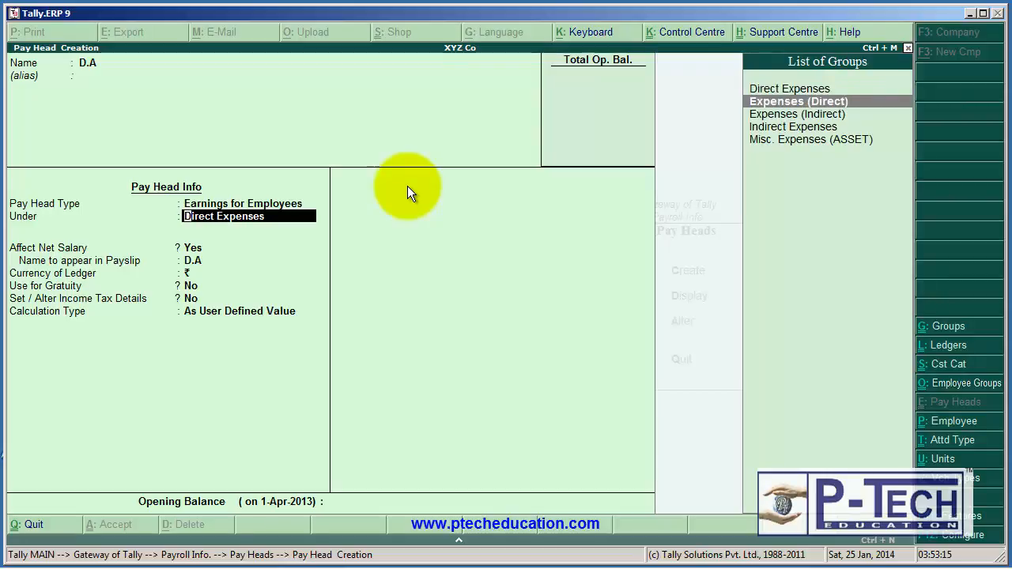
key(Down)
key(Down)
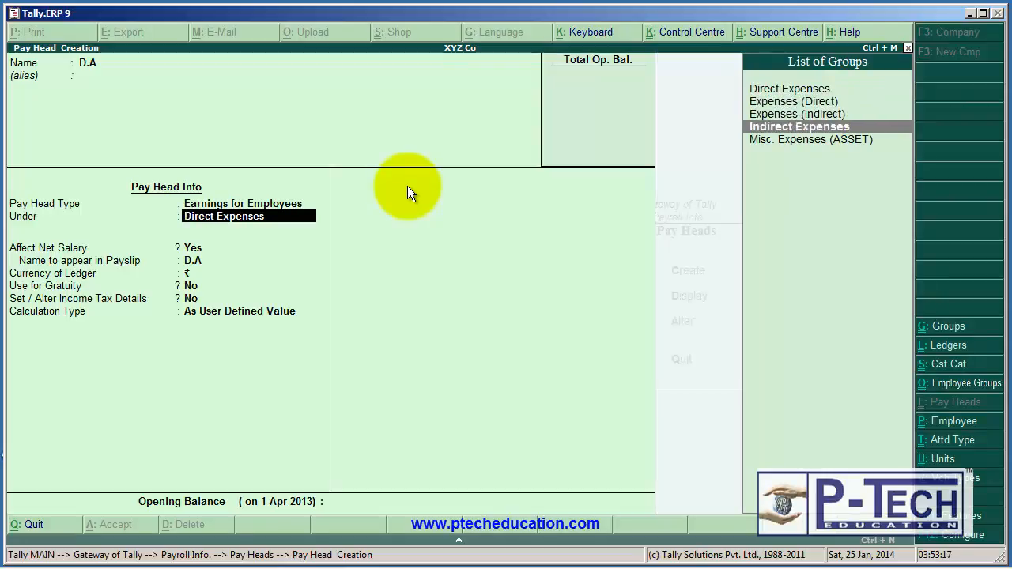
key(Return)
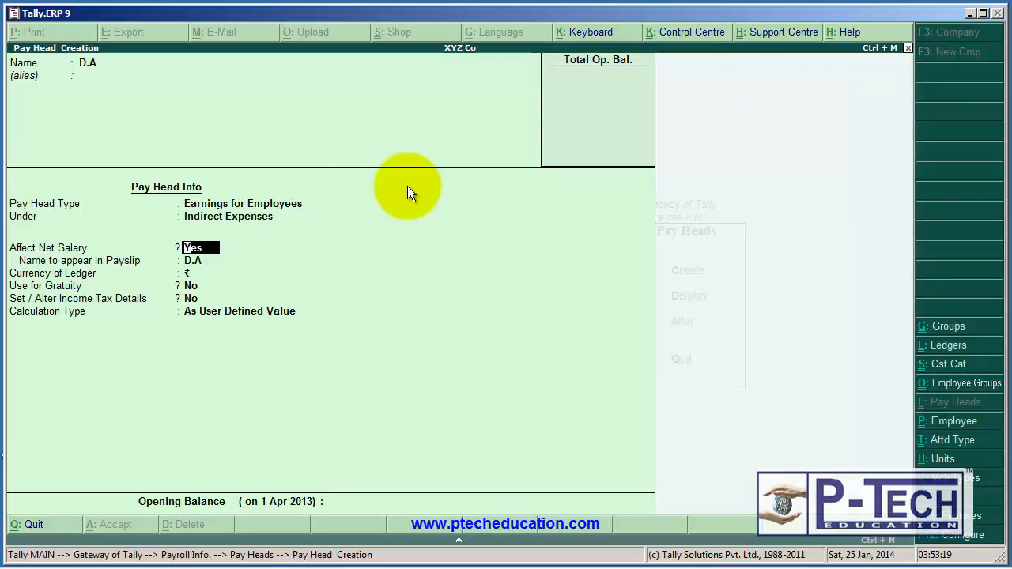
Set Affect Net Salary to No for D.A, keeping gratuity use and income tax details at No.
text(n)
key(Return)
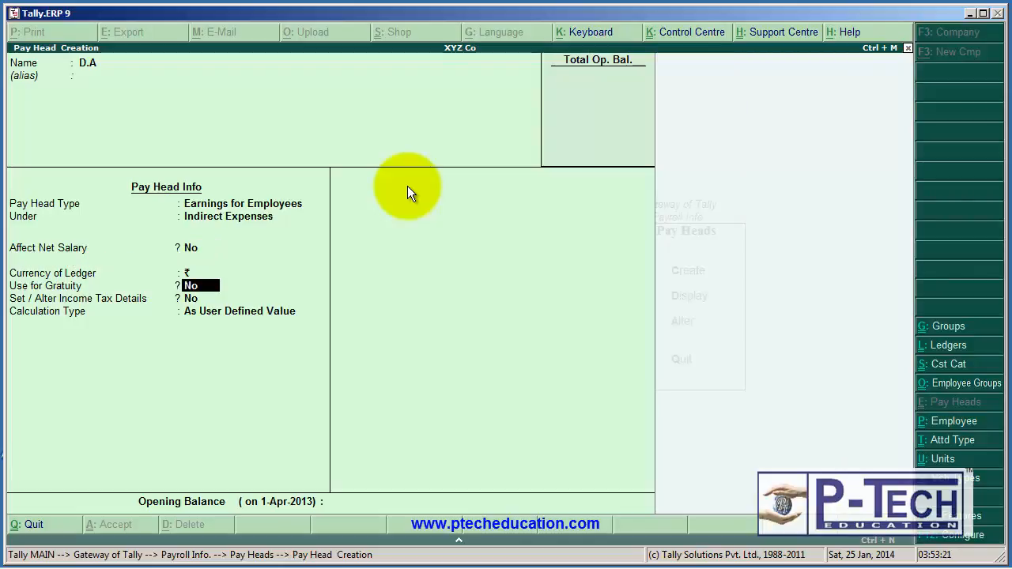
key(Return)
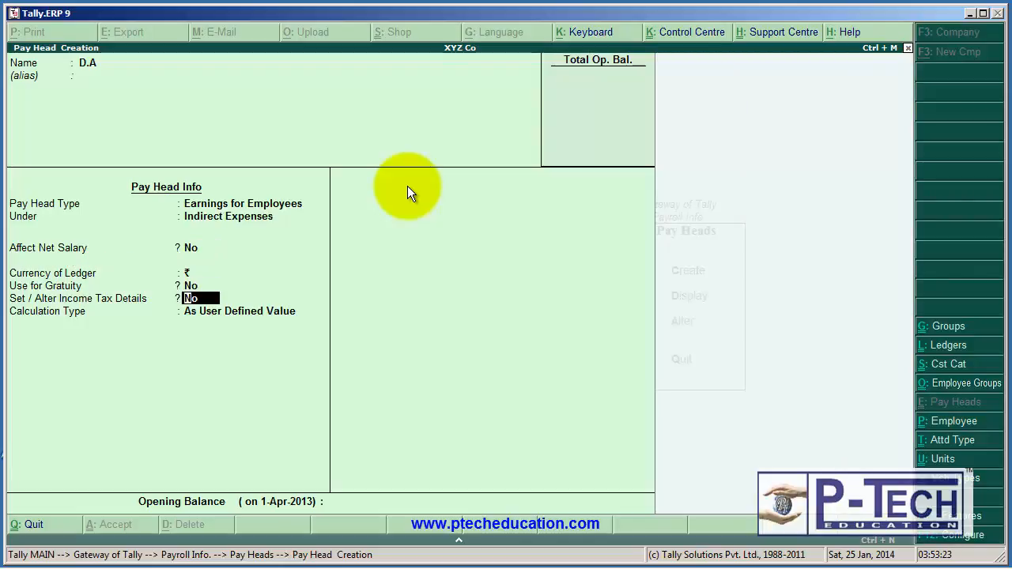
key(Return)
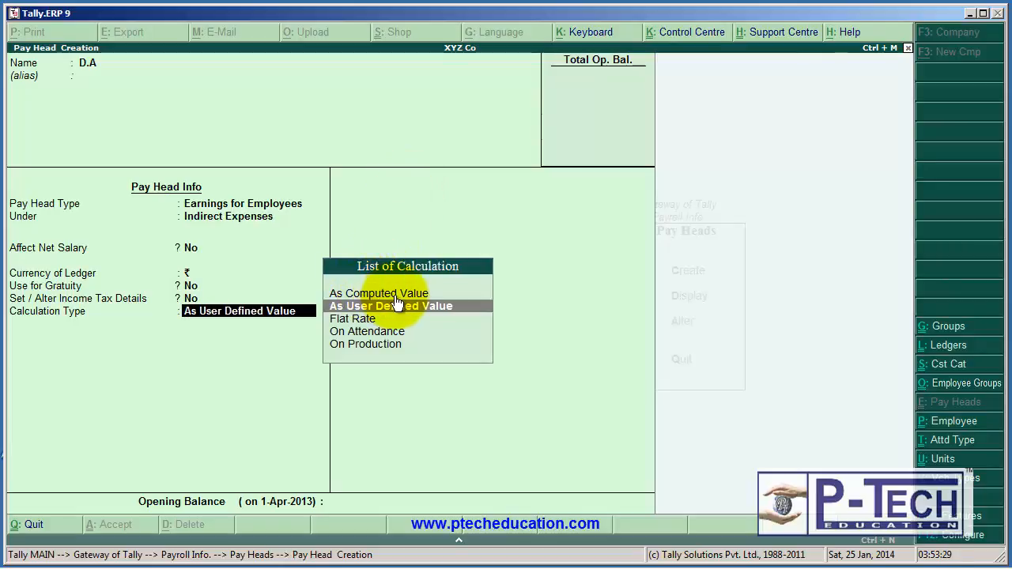
Set the D.A calculation type to As Computed Value with a Months period and rounding Not Applicable.
key(Up)
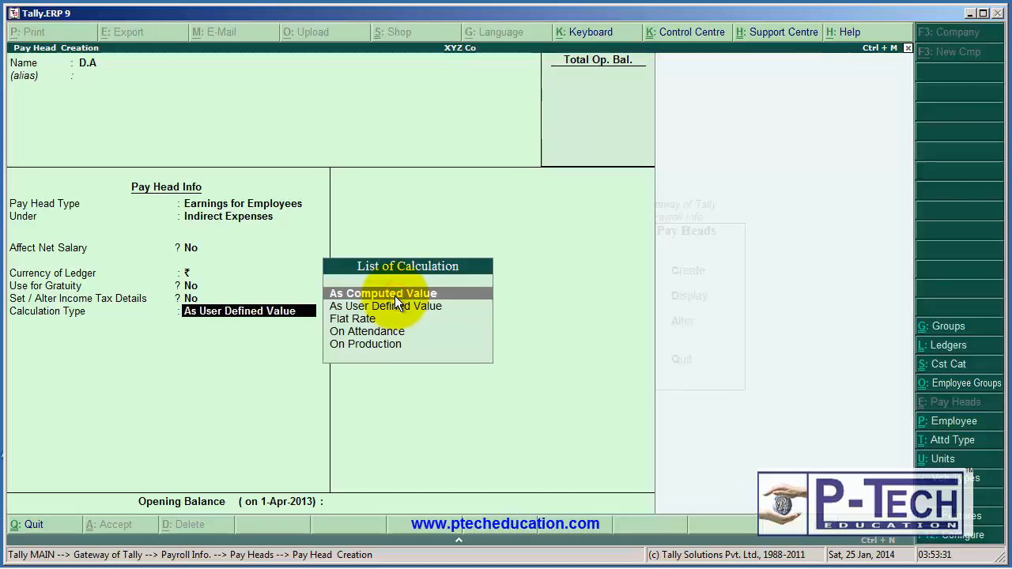
key(Return)
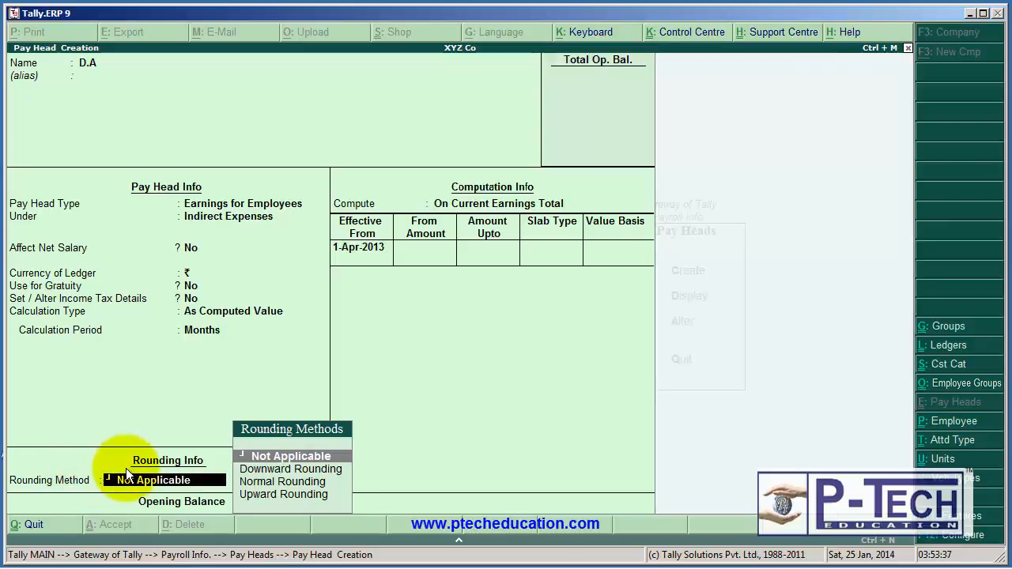
key(Return)
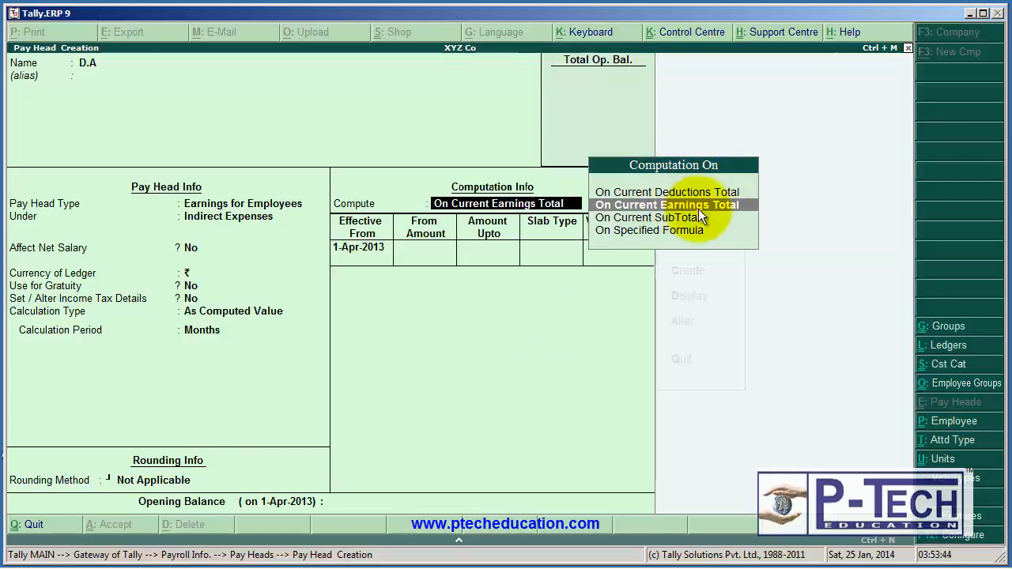
Set the D.A pay head to compute On Specified Formula.
key(Down)
key(Down)
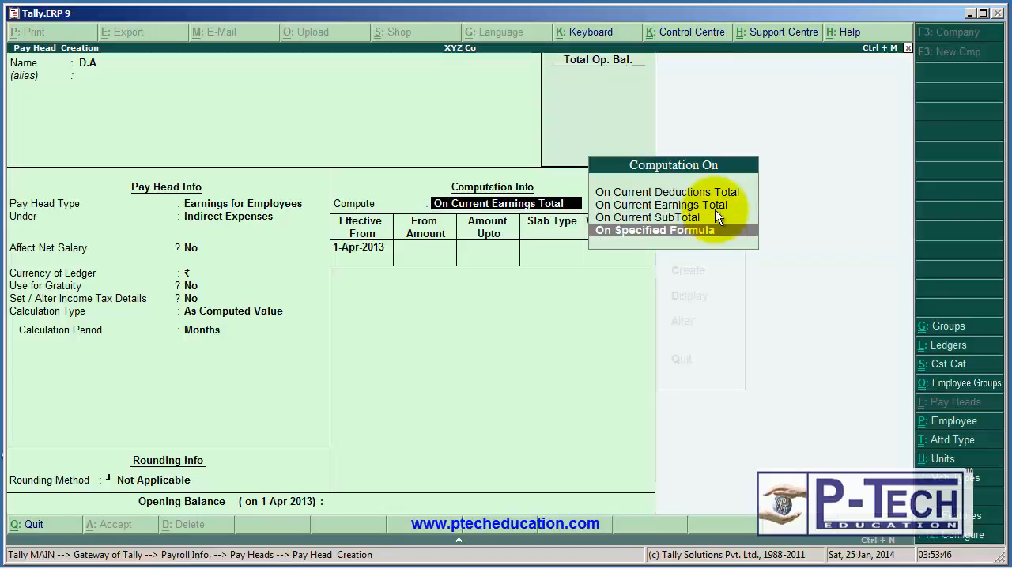
click(686, 244)
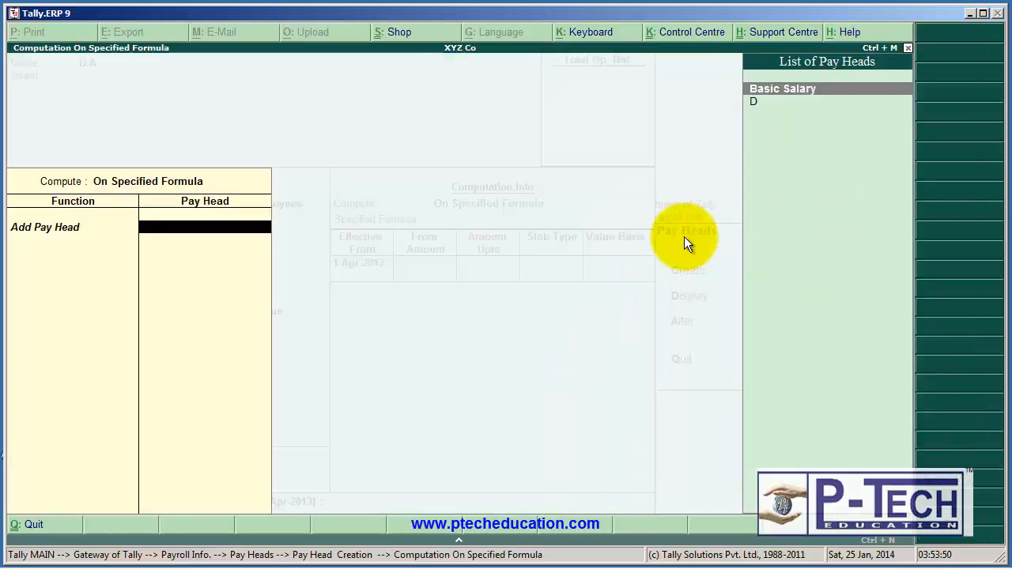
Base the D.A formula on Basic Salary alone, with a Percentage slab of 50% effective from 1-Apr-2013.
key(Return)
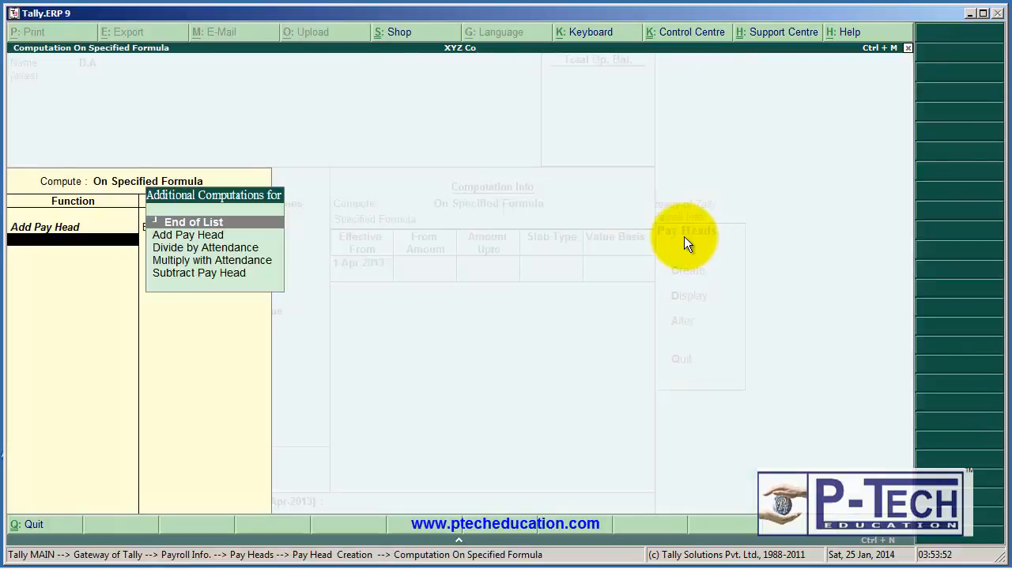
key(Return)
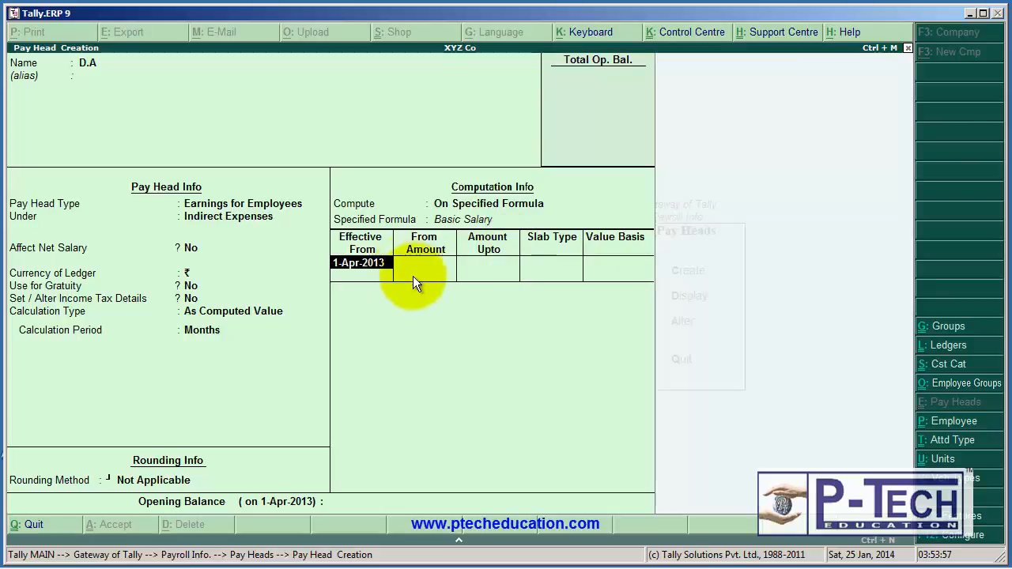
key(Return)
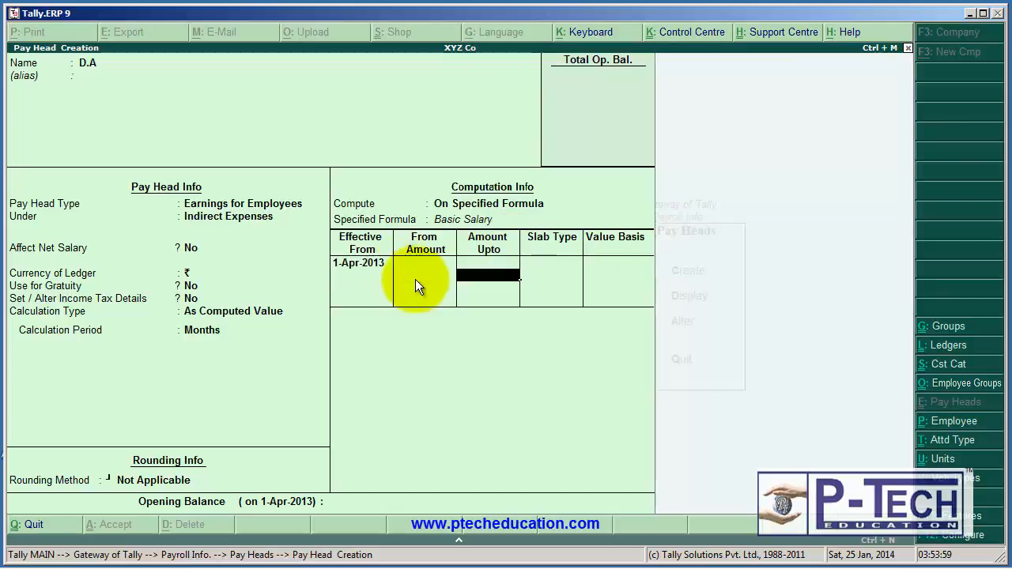
key(Return)
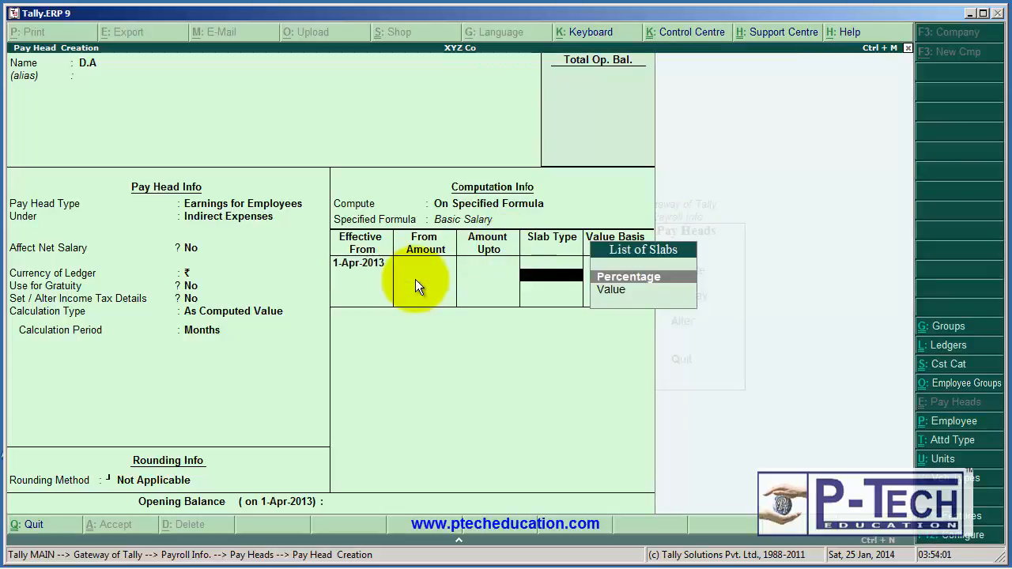
key(Return)
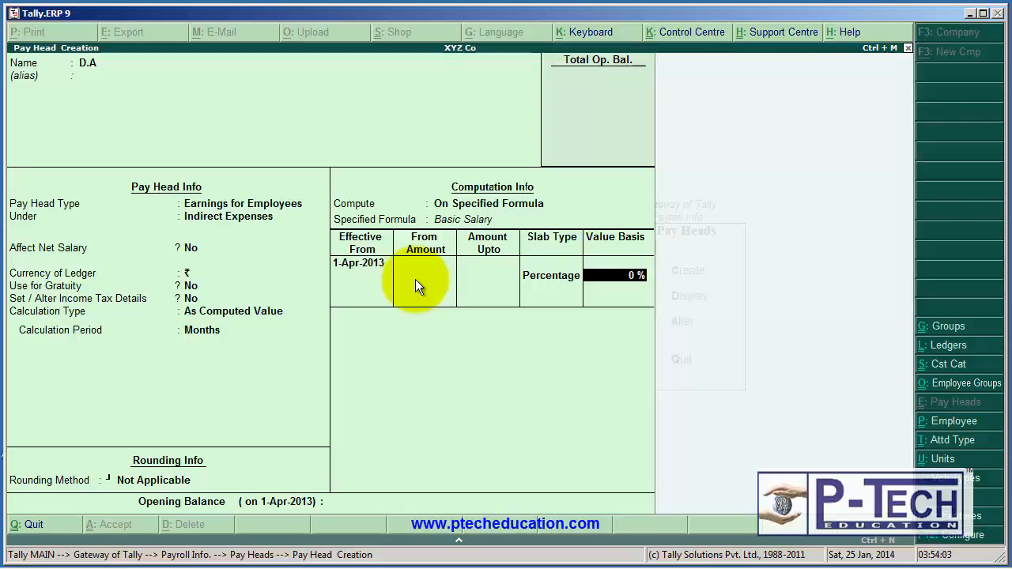
text(50)
key(Return)
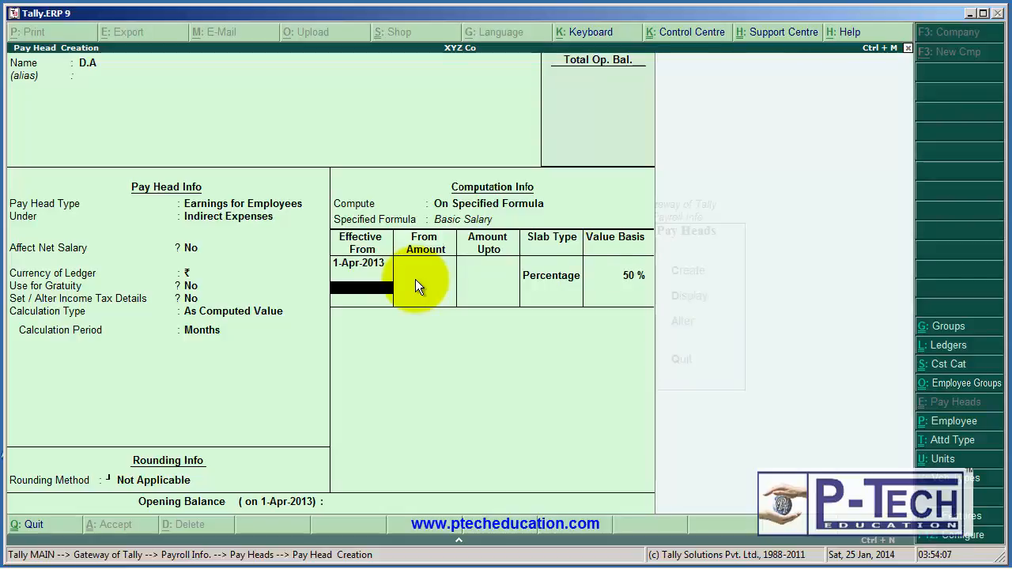
Finish the D.A slab list, leave the opening balance blank and save the pay head.
key(Return)
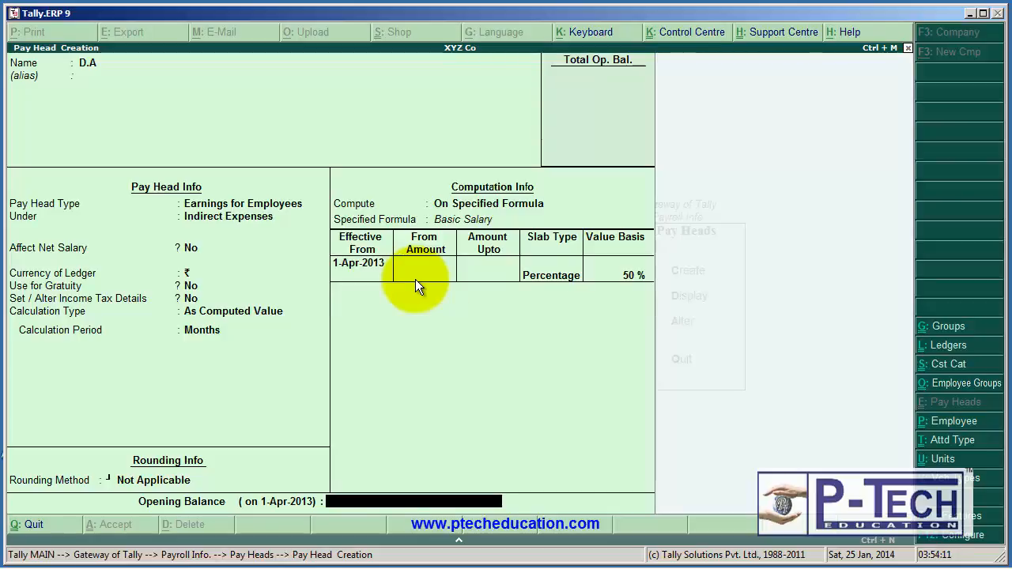
key(Return)
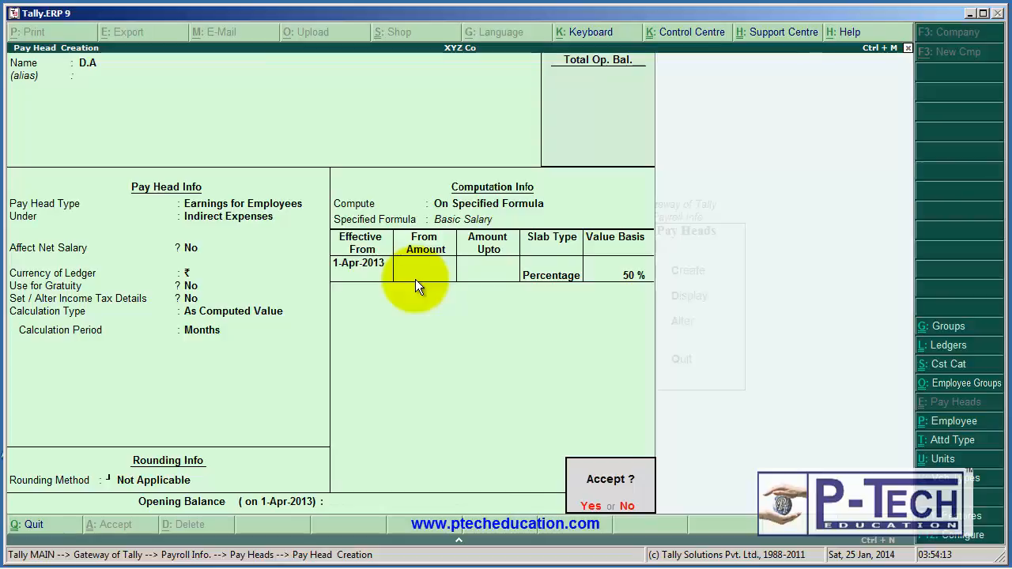
key(Return)
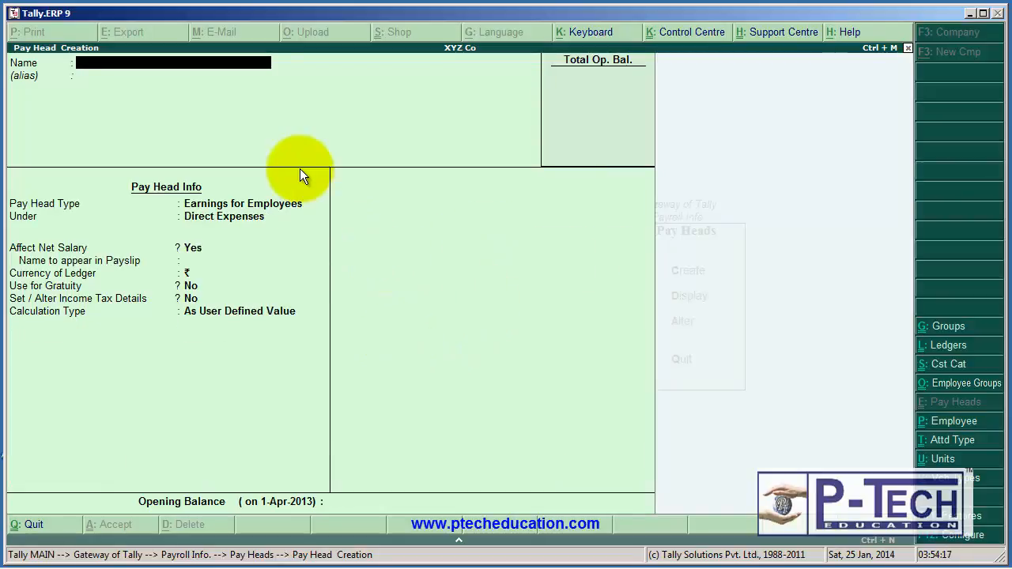
Start a pay head named HRA of type Earnings for Employees, grouped under Indirect Expenses.
text(HRA)
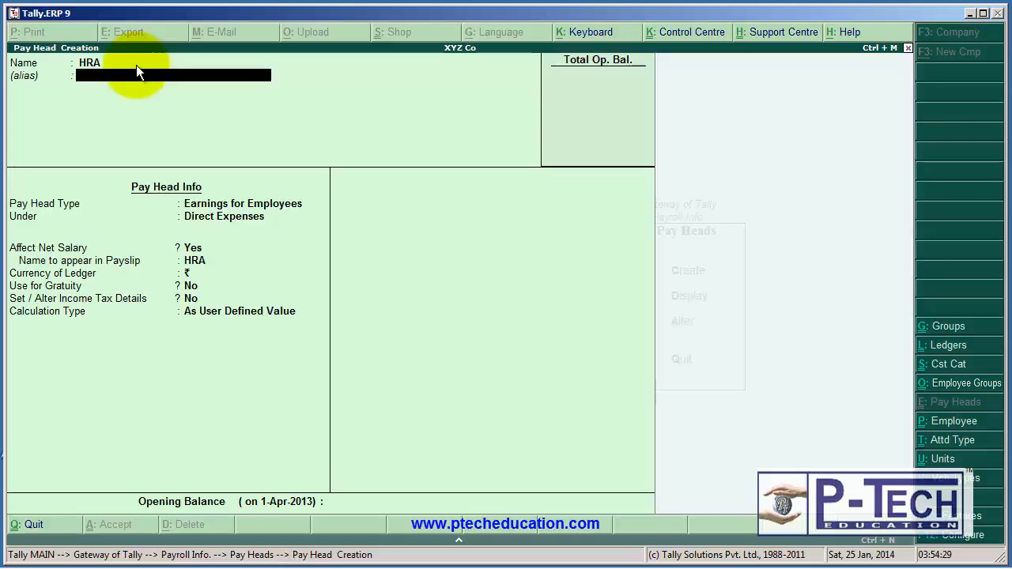
key(Return)
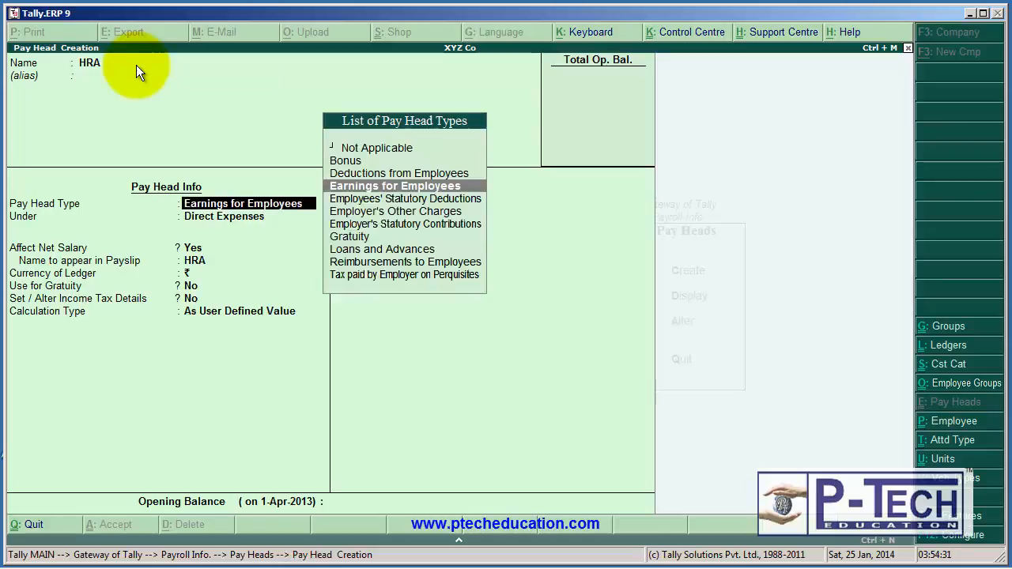
click(378, 196)
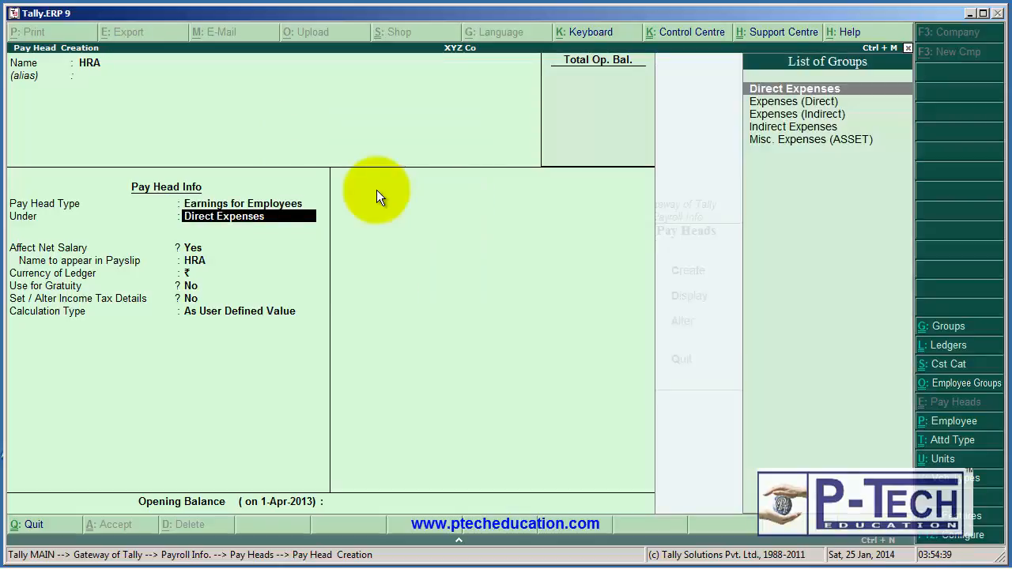
key(Down)
key(Down)
key(Down)
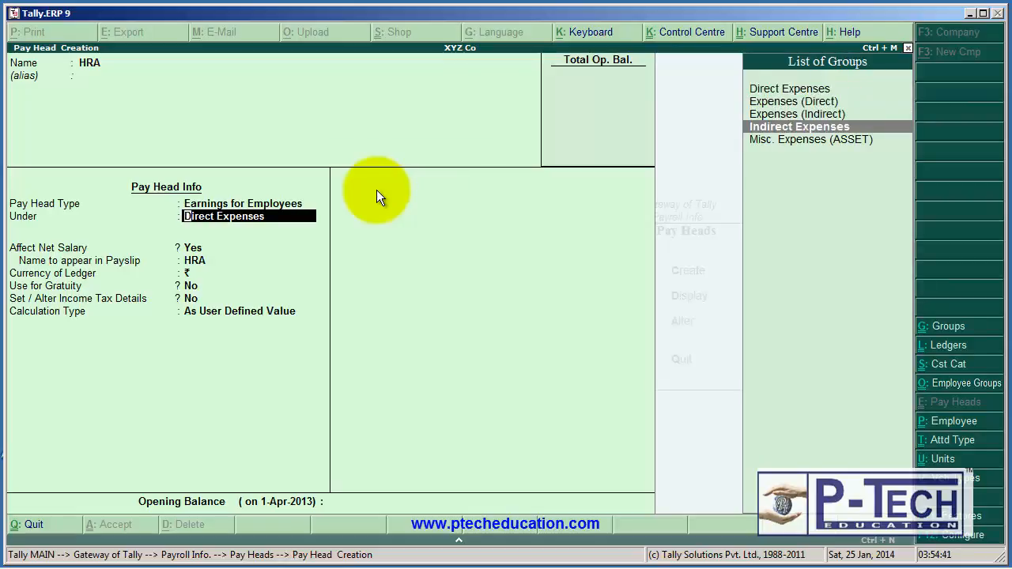
key(Return)
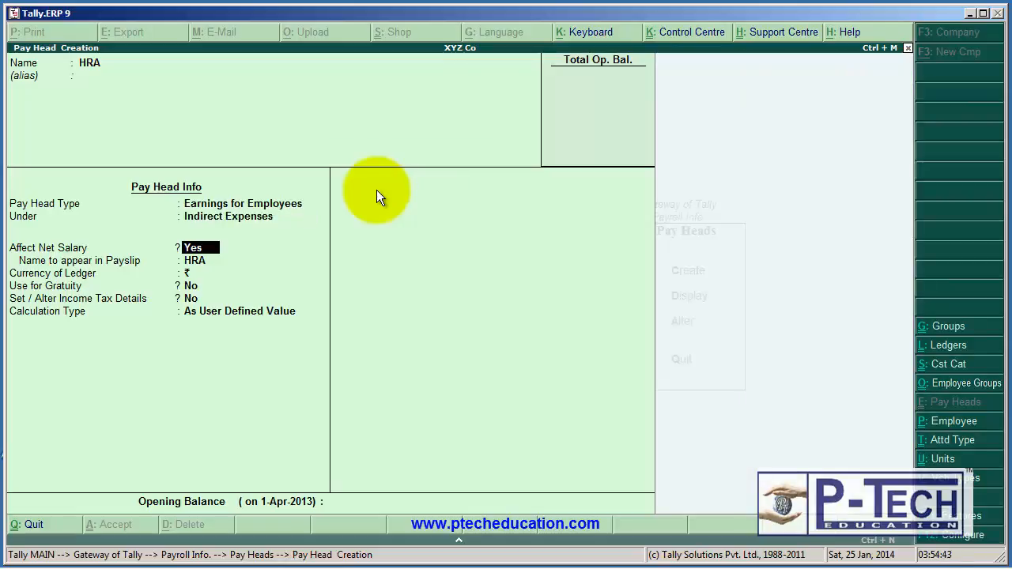
Set Affect Net Salary to No for HRA, keeping gratuity use and income tax details at No.
key(n)
key(Return)
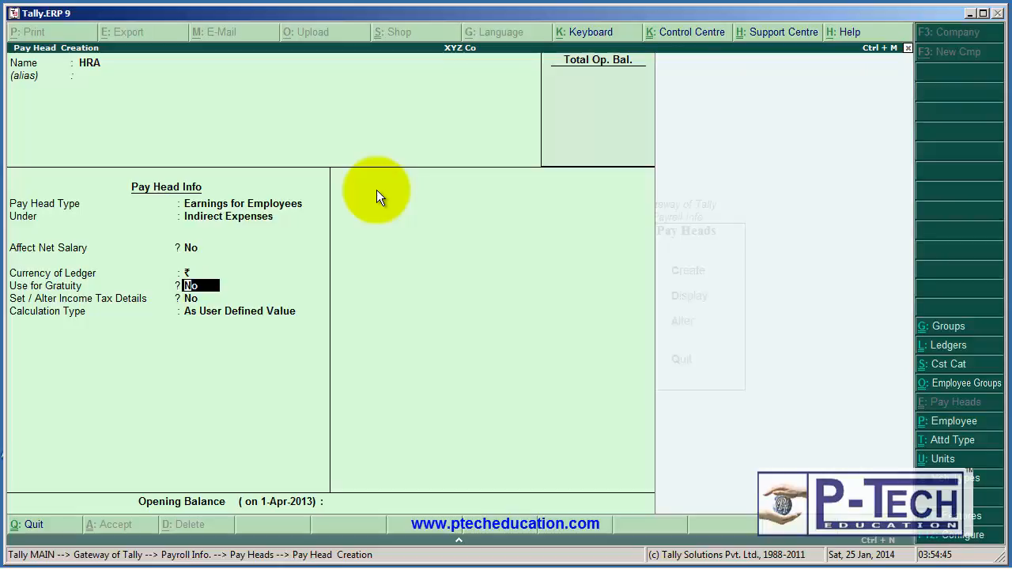
key(Return)
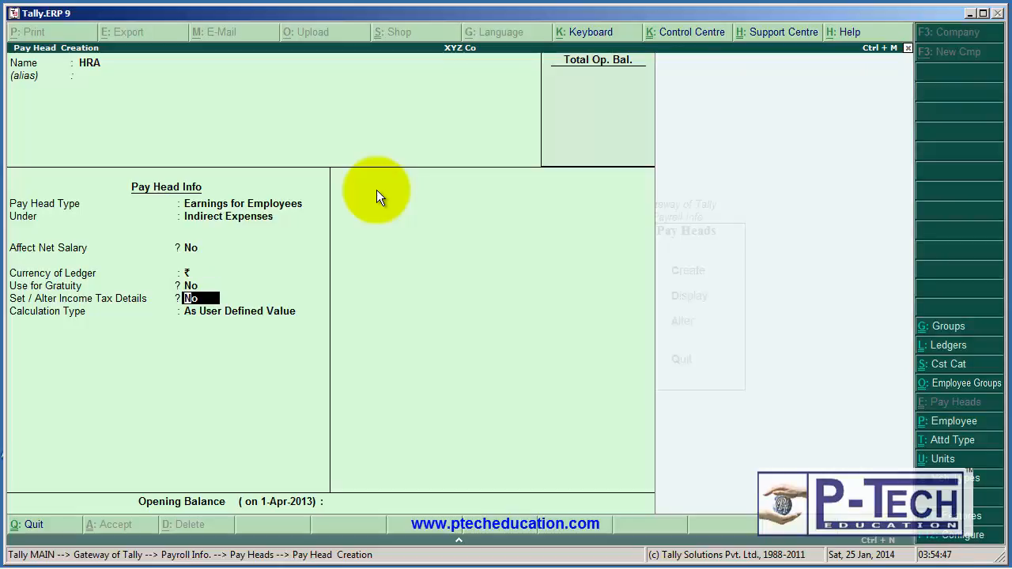
key(Return)
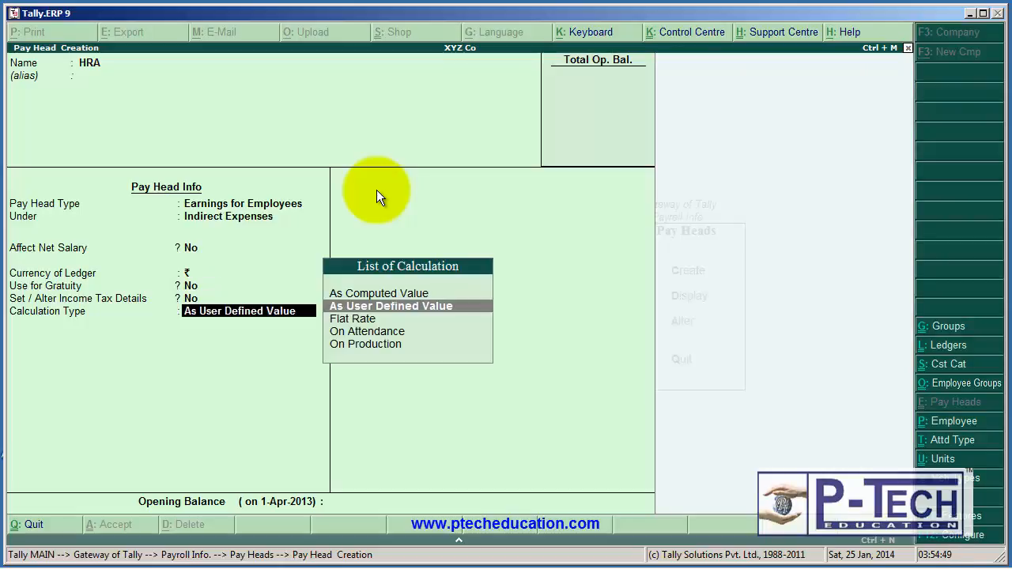
Set the HRA calculation type to As Computed Value with a Months period and rounding Not Applicable.
key(Up)
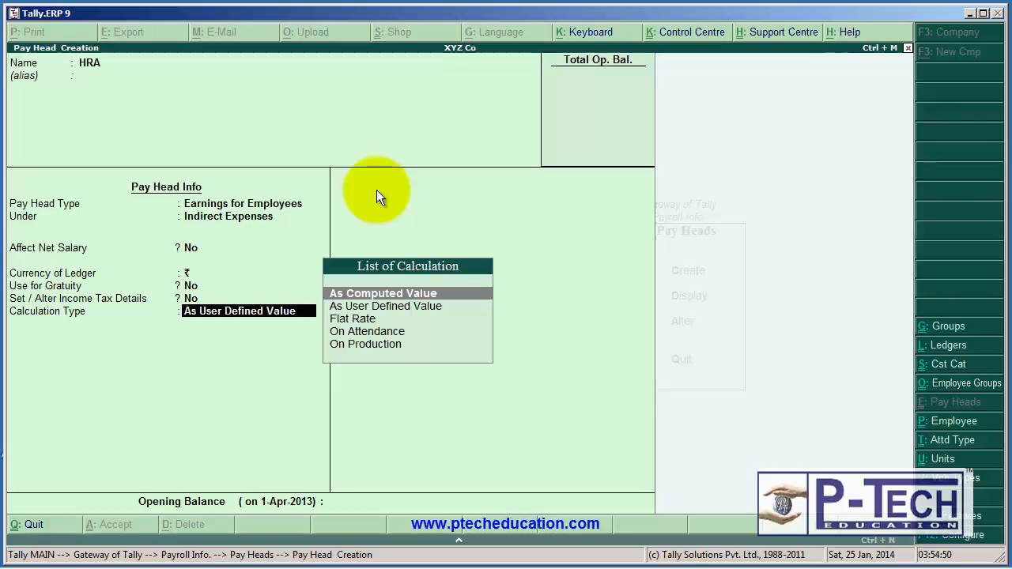
click(408, 295)
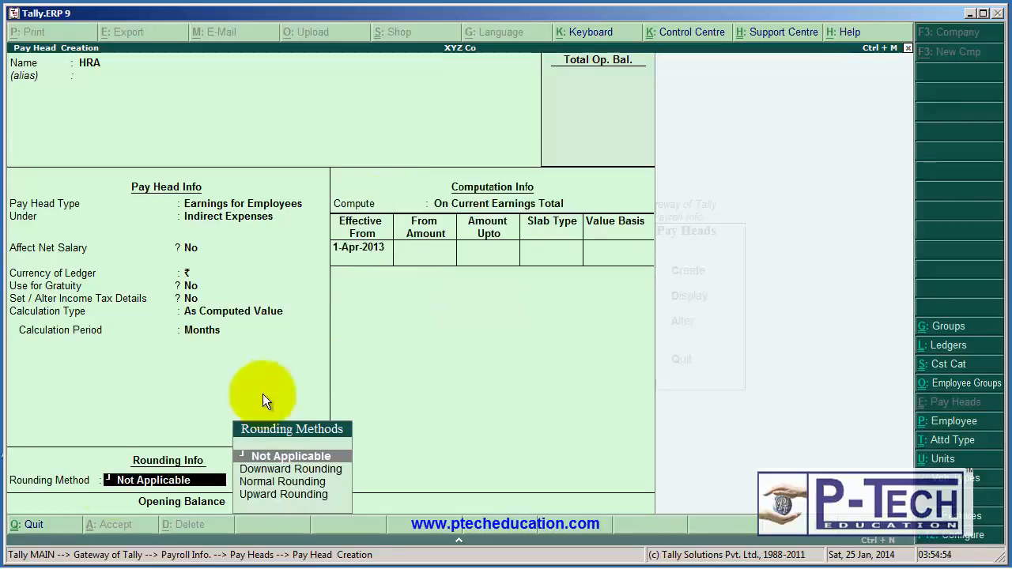
click(296, 457)
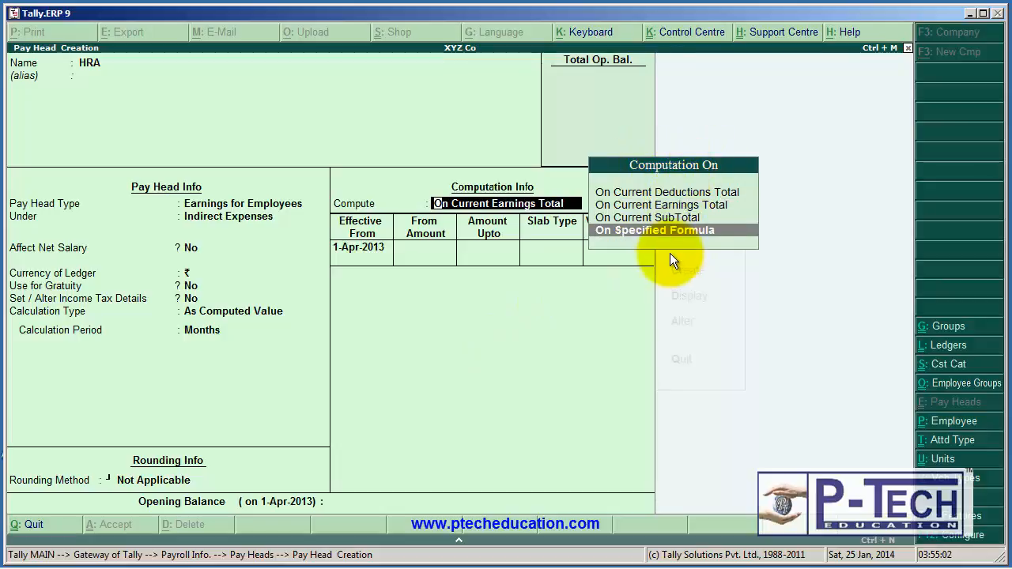
Compute HRA On Specified Formula, adding the Basic Salary and D.A pay heads together.
click(701, 234)
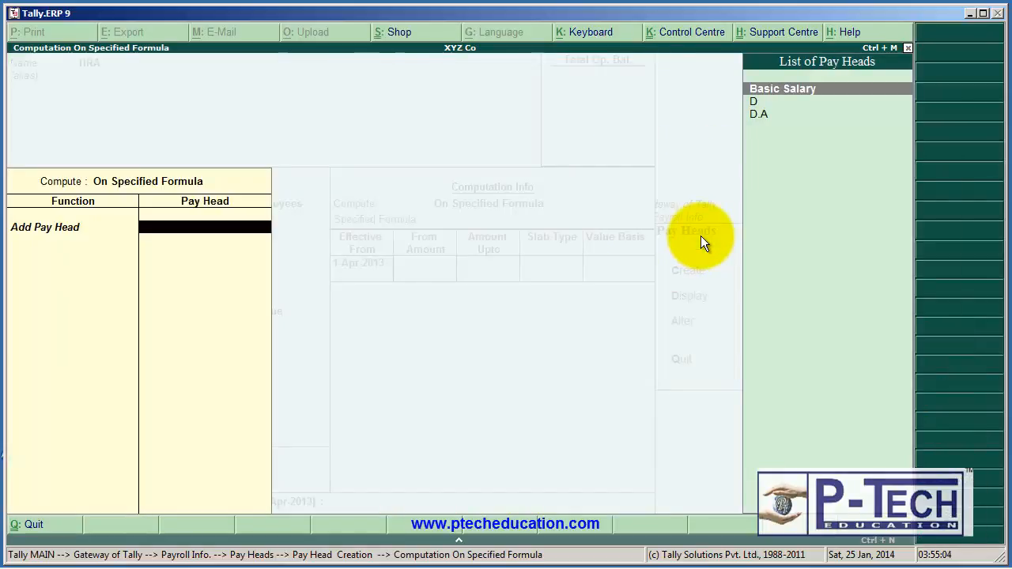
key(Return)
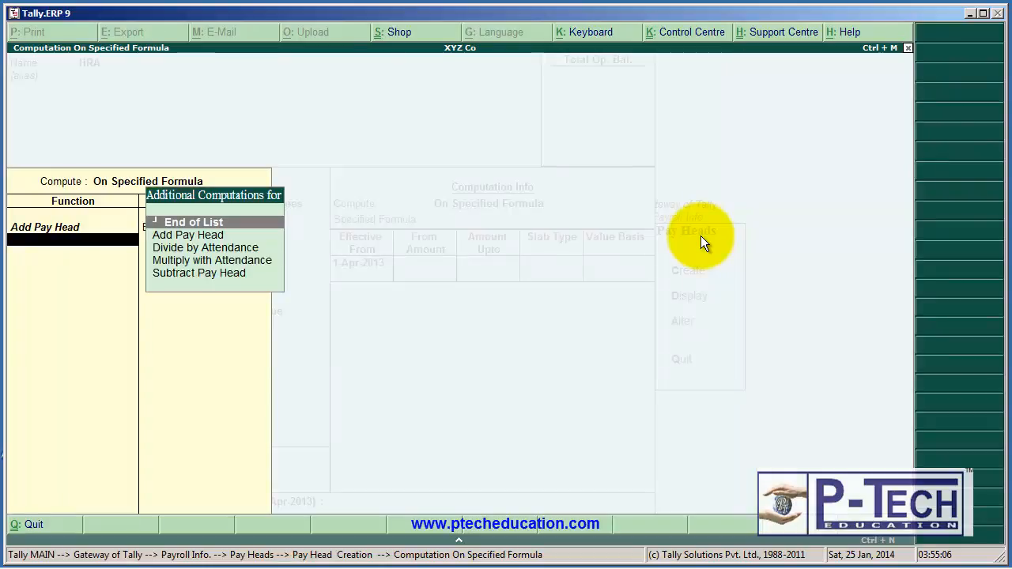
key(Down)
key(Return)
key(Down)
key(Down)
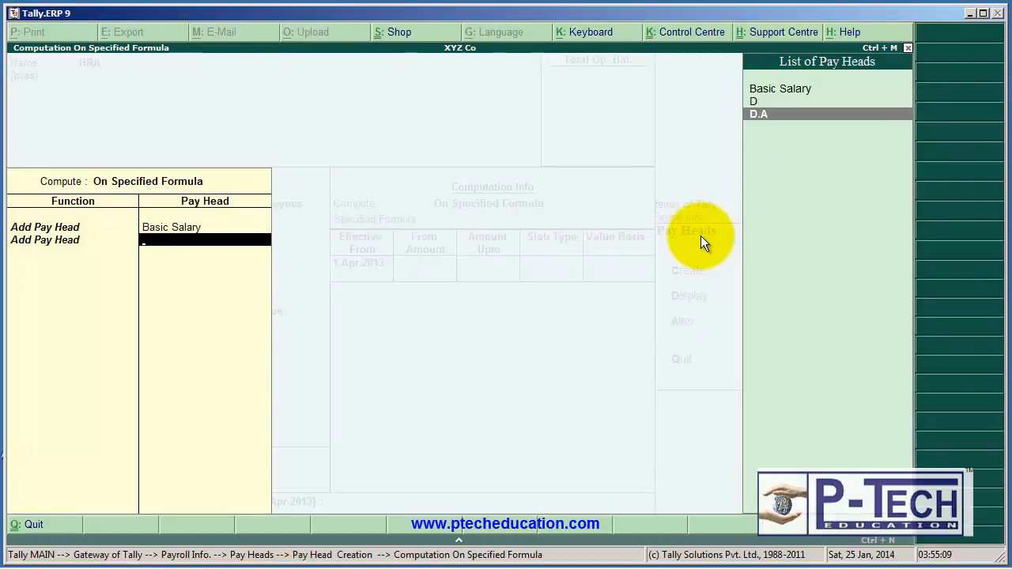
key(Return)
key(Return)
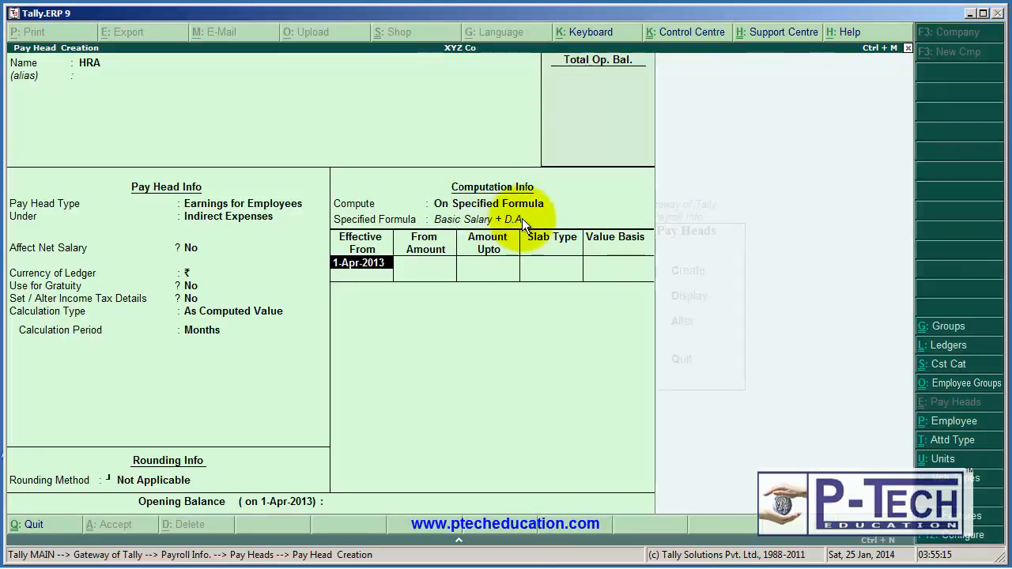
Give HRA a Percentage slab of 80% effective from 1-Apr-2013 and save the pay head.
key(Return)
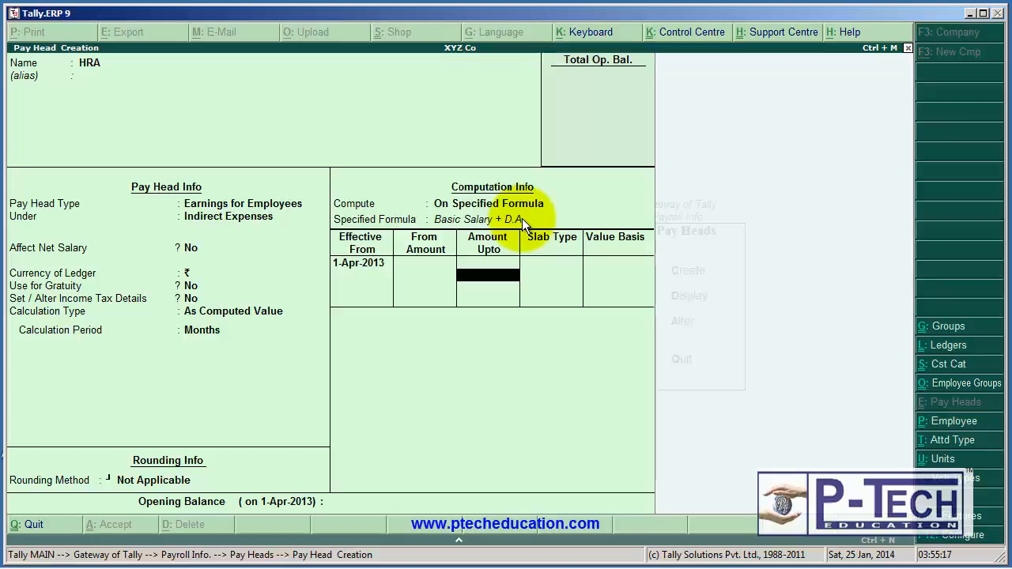
key(Return)
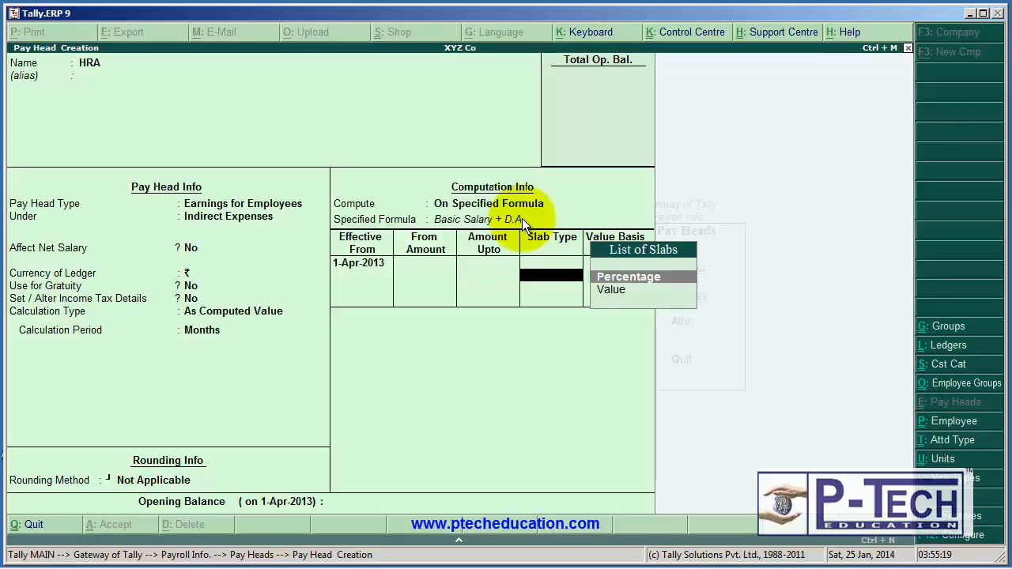
key(Return)
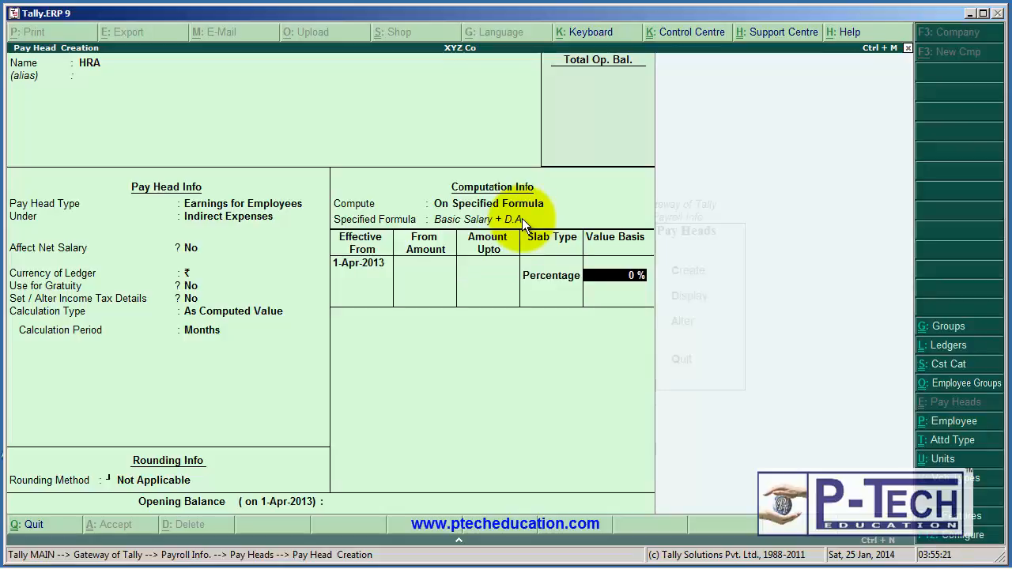
text(80)
key(Return)
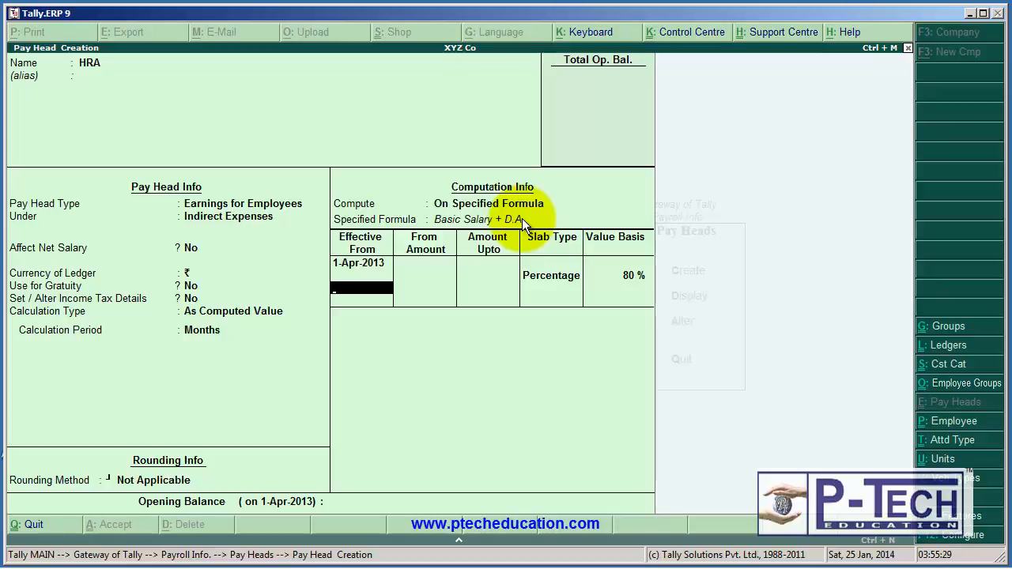
key(Return)
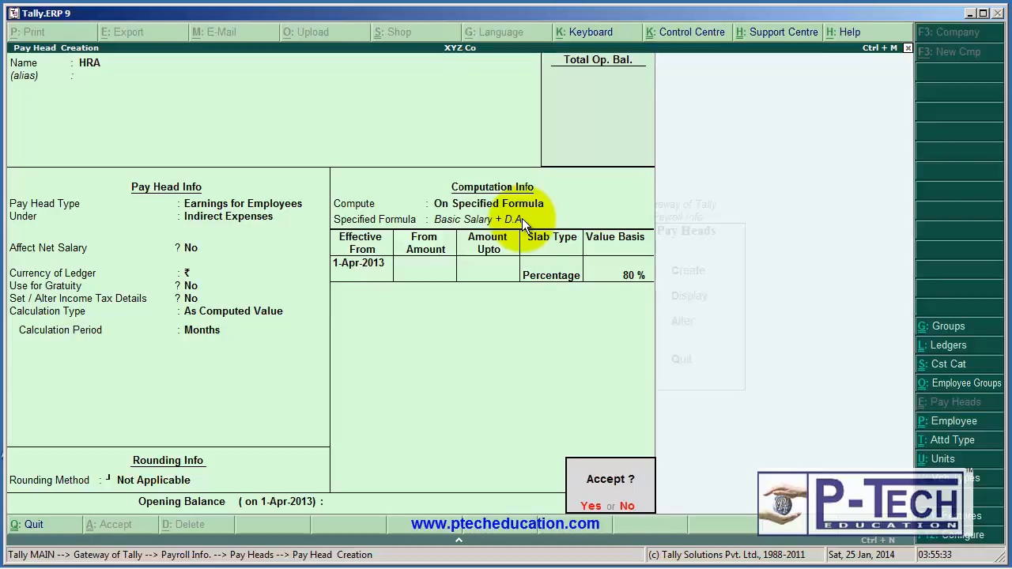
key(Return)
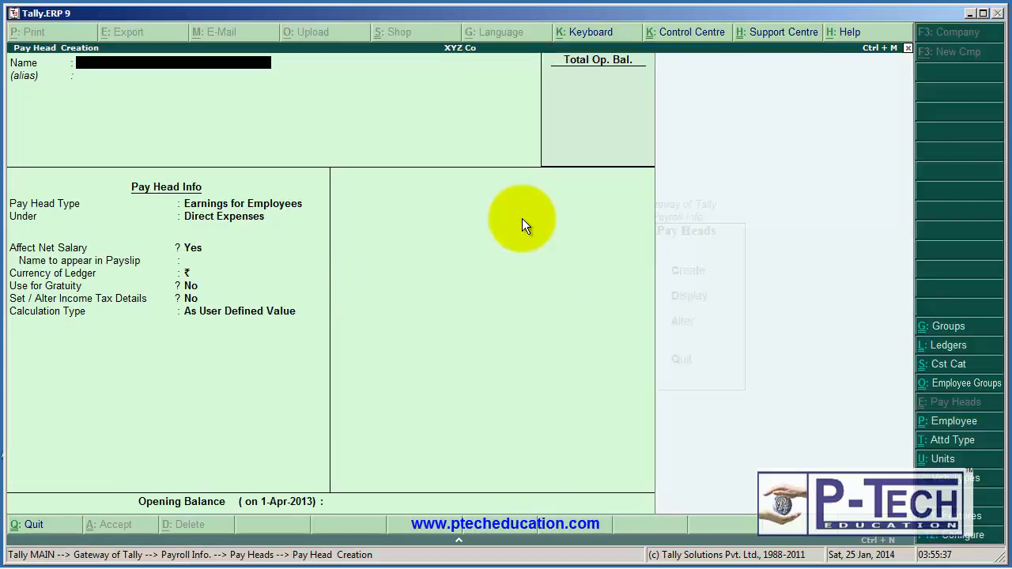
In the company's Statutory & Taxation features, keep Payroll Statutory enabled and set Set/Alter Payroll Statutory Details to Yes.
key(F11)
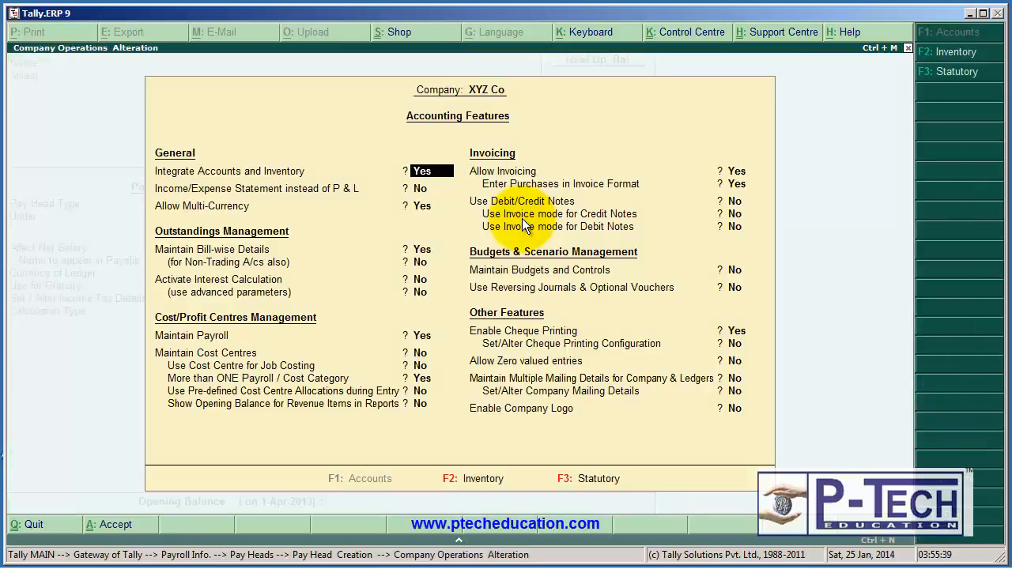
key(F3)
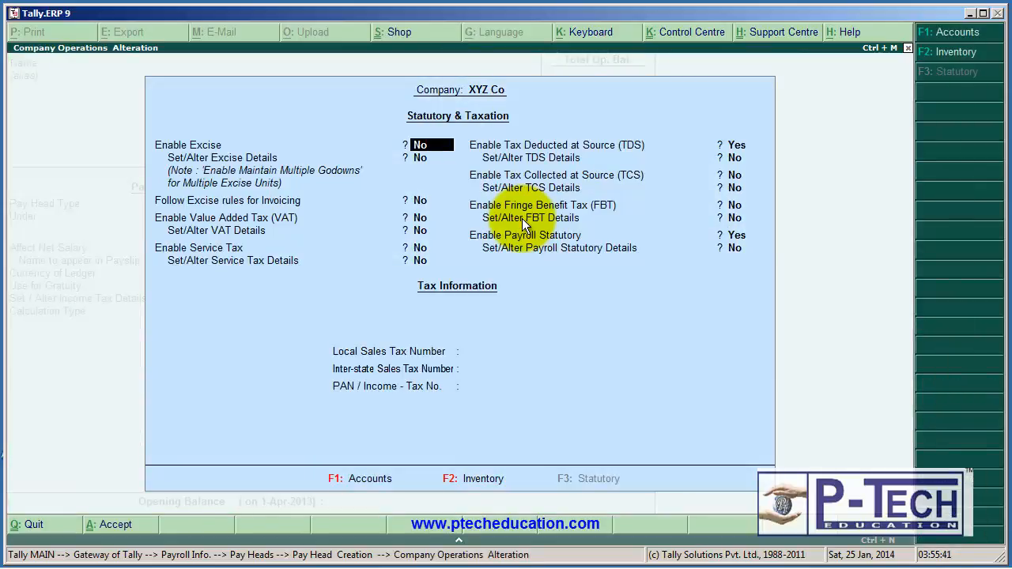
key(Return)
key(Return)
key(Return)
key(Return)
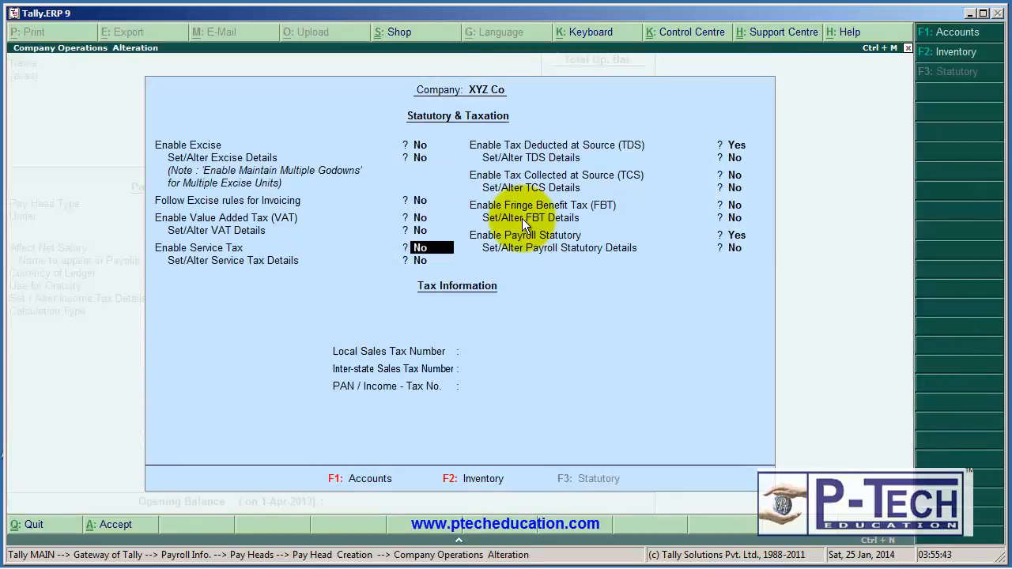
key(Return)
key(Return)
key(Return)
key(Return)
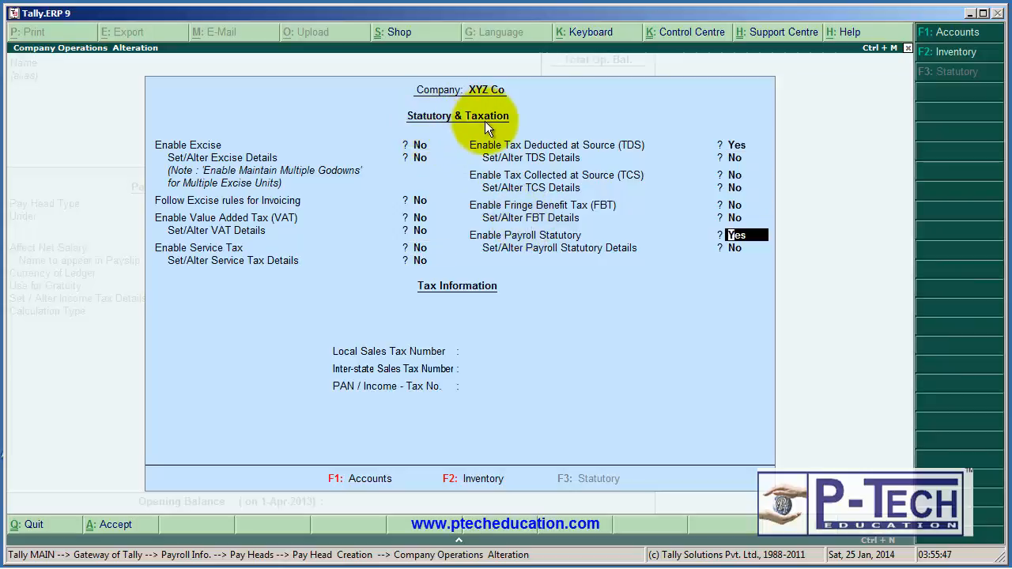
key(Return)
text(yes)
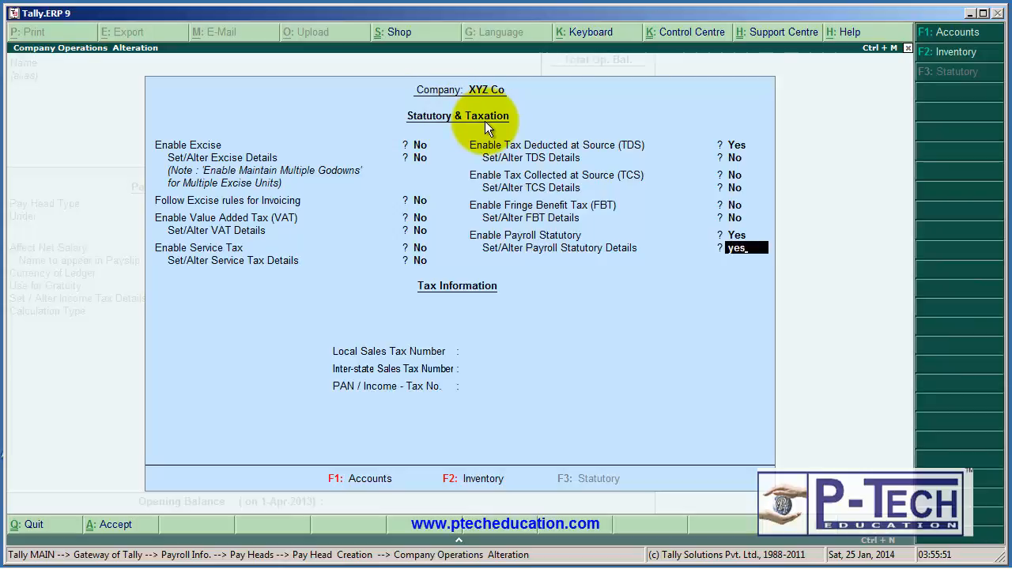
key(Return)
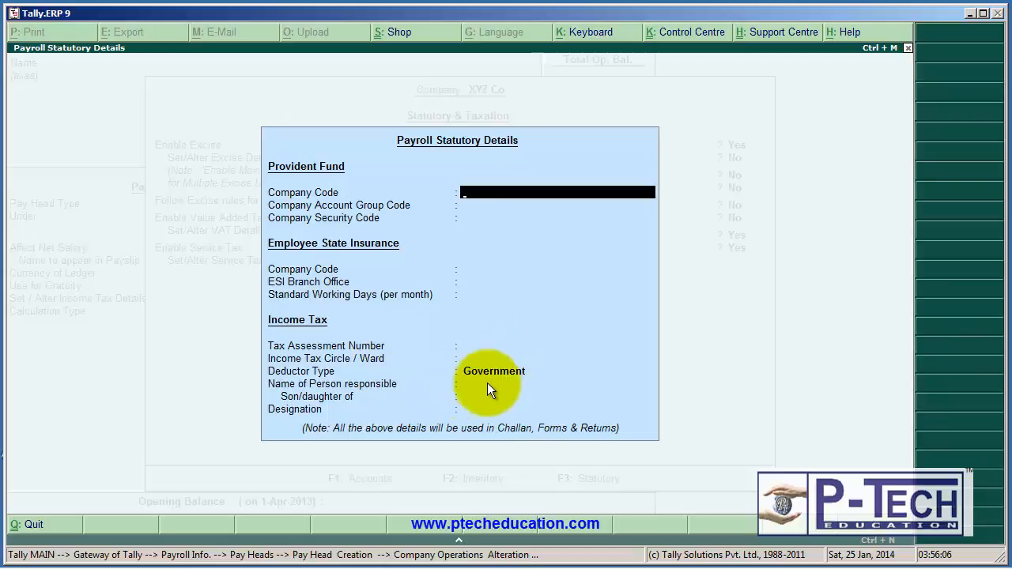
Leave the Provident Fund, Employee State Insurance and Income Tax details blank, keeping Government as the deductor type.
key(Return)
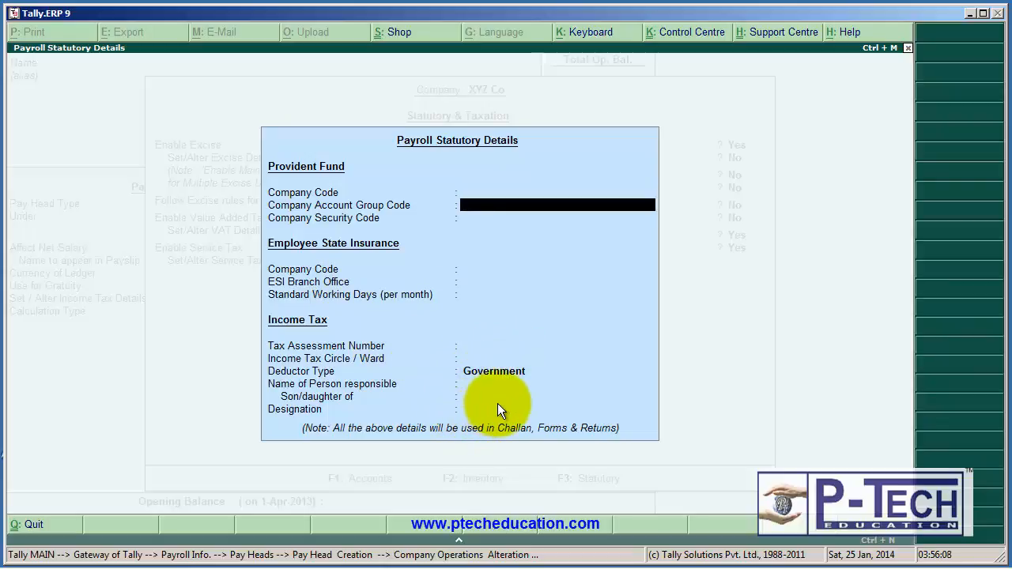
key(Return)
key(Return)
key(Return)
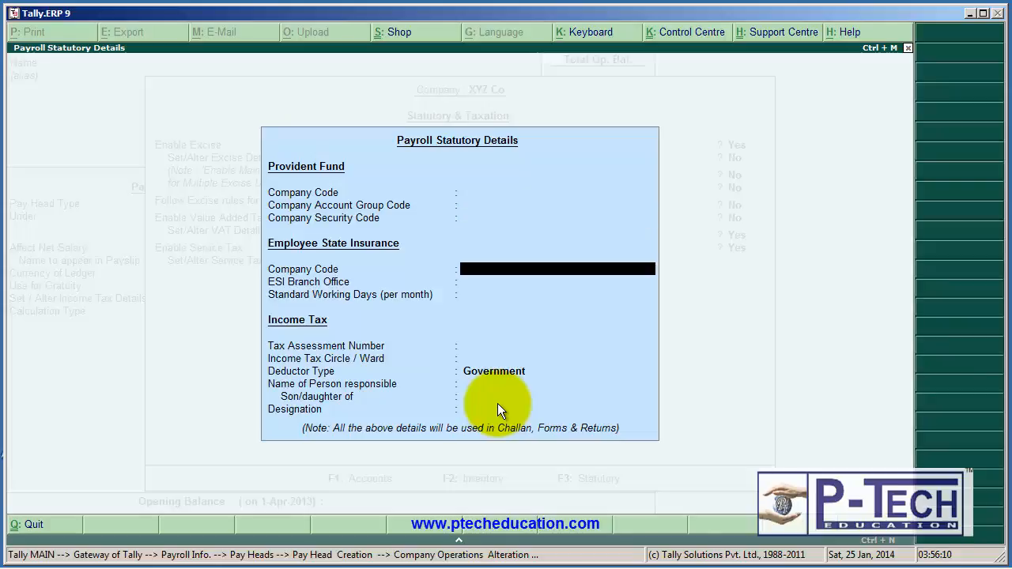
key(Return)
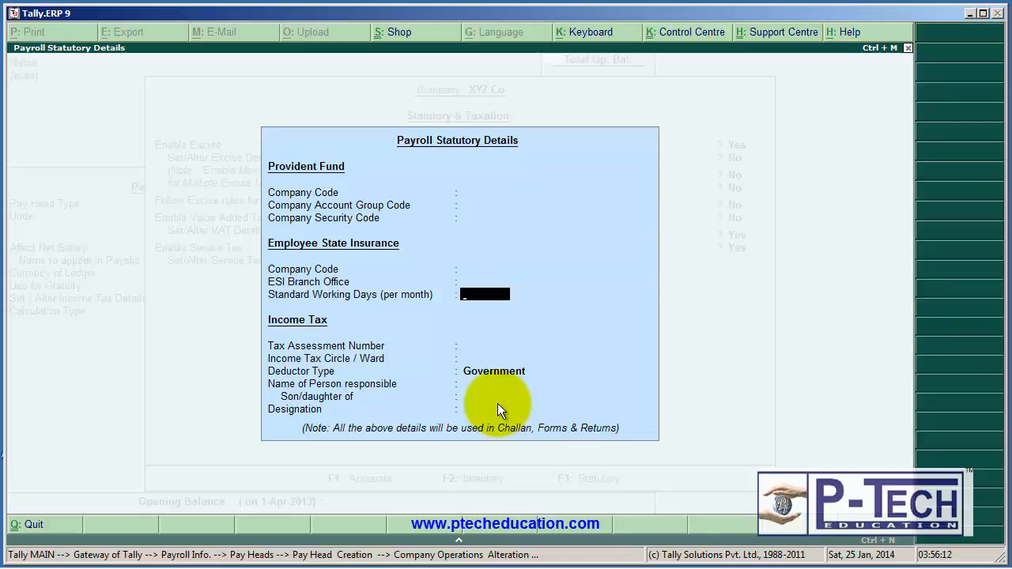
key(Return)
key(Return)
key(Return)
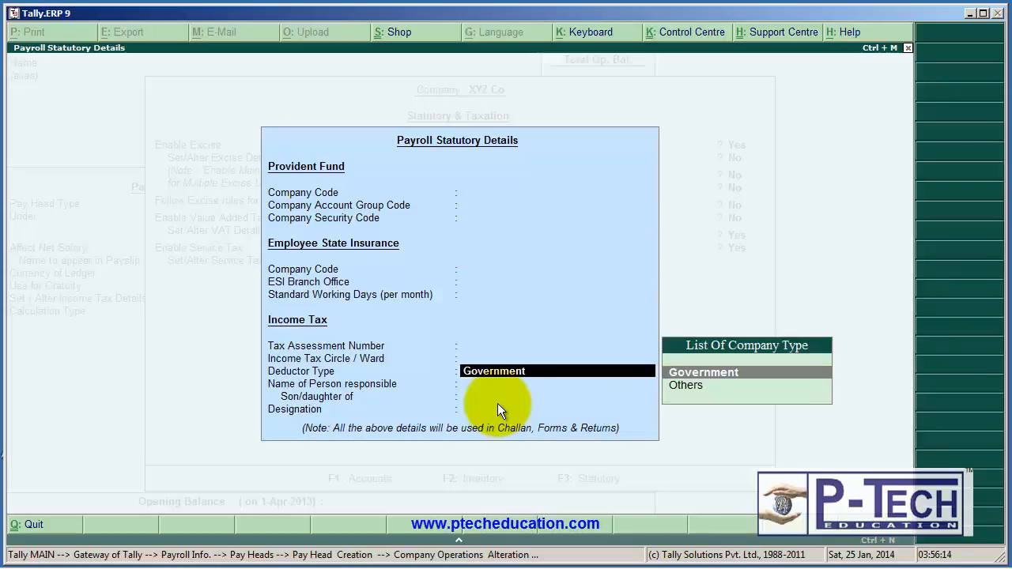
key(Return)
key(Return)
key(Return)
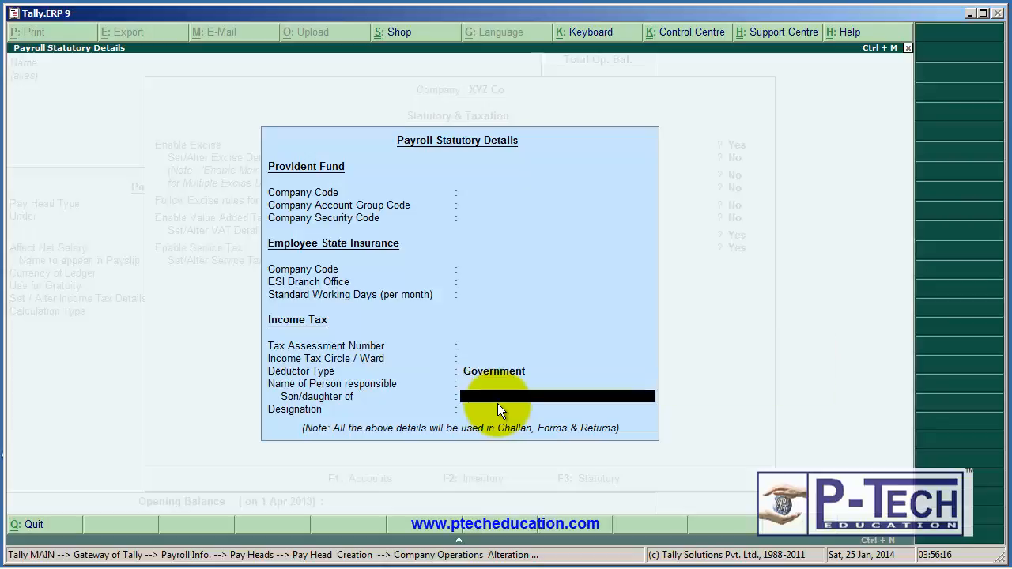
Leave the sales tax and PAN numbers blank and accept the Statutory & Taxation settings.
key(Return)
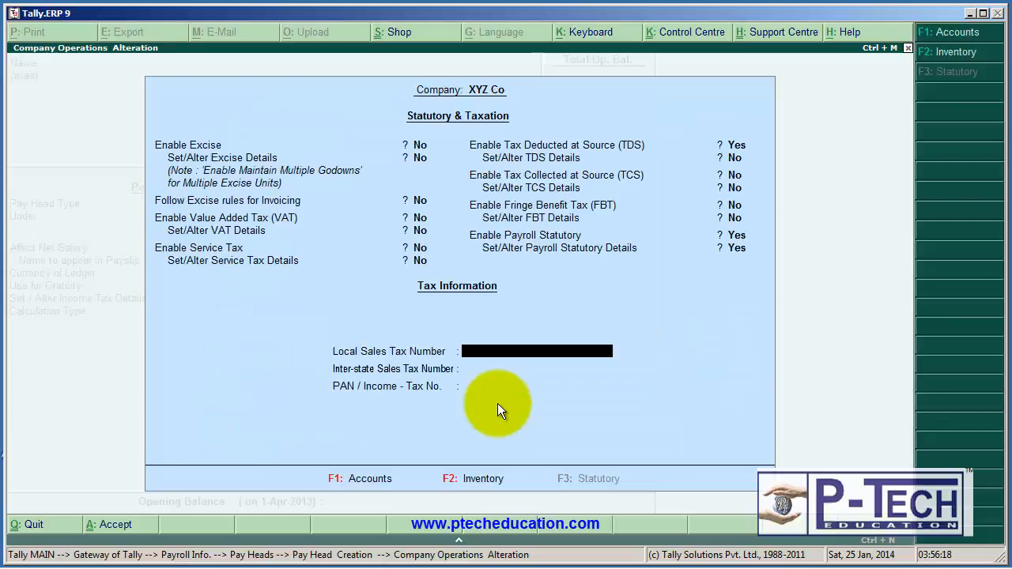
key(Return)
key(Return)
key(Return)
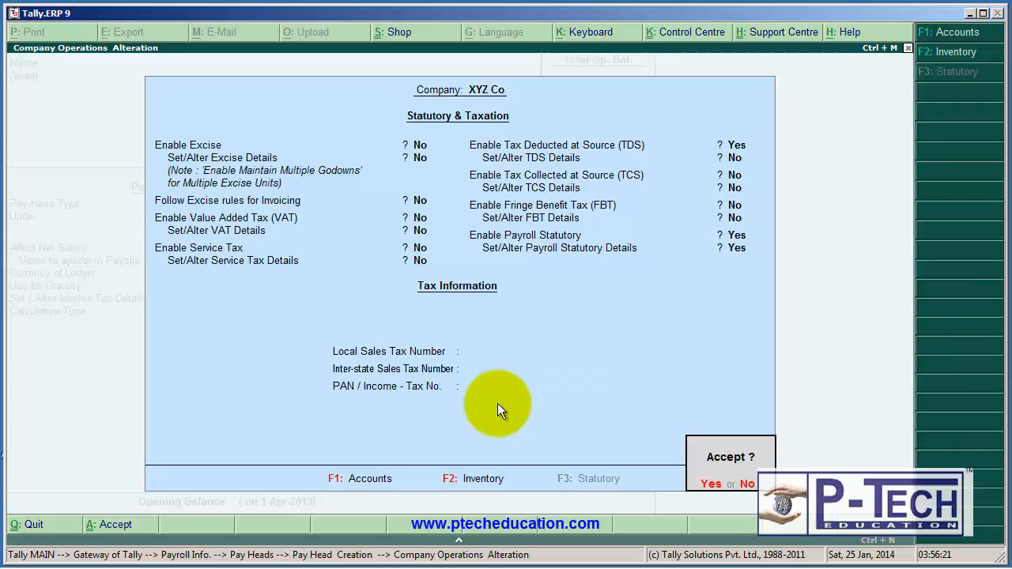
key(Return)
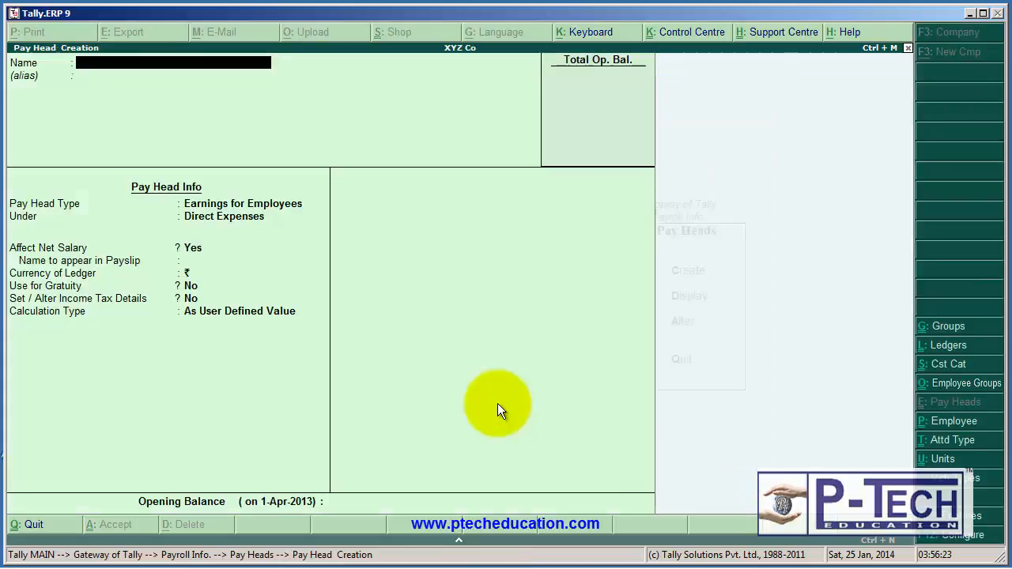
Name the new pay head Employee's EPF without an alias.
text(Employee)
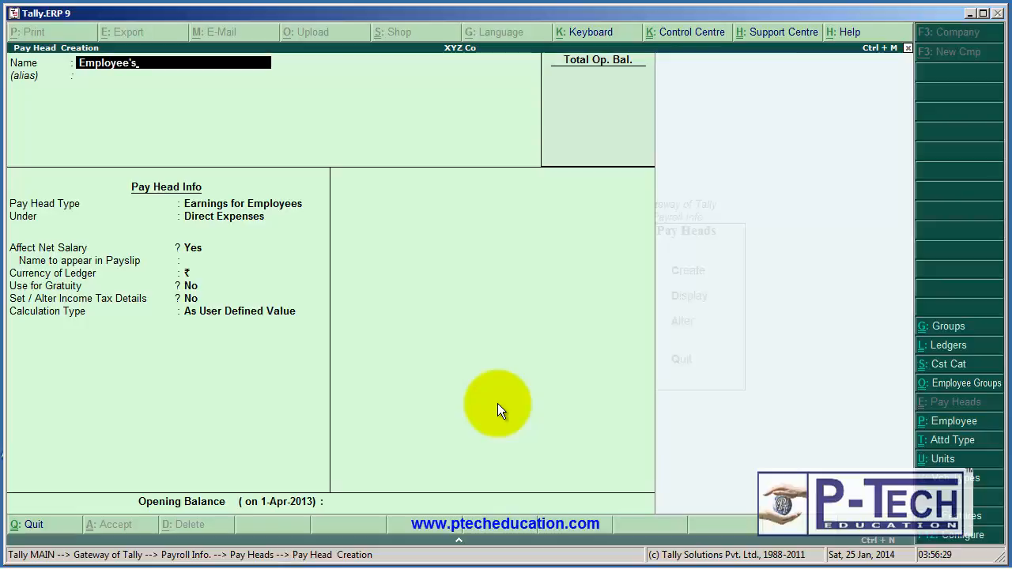
text('s EPF)
key(Return)
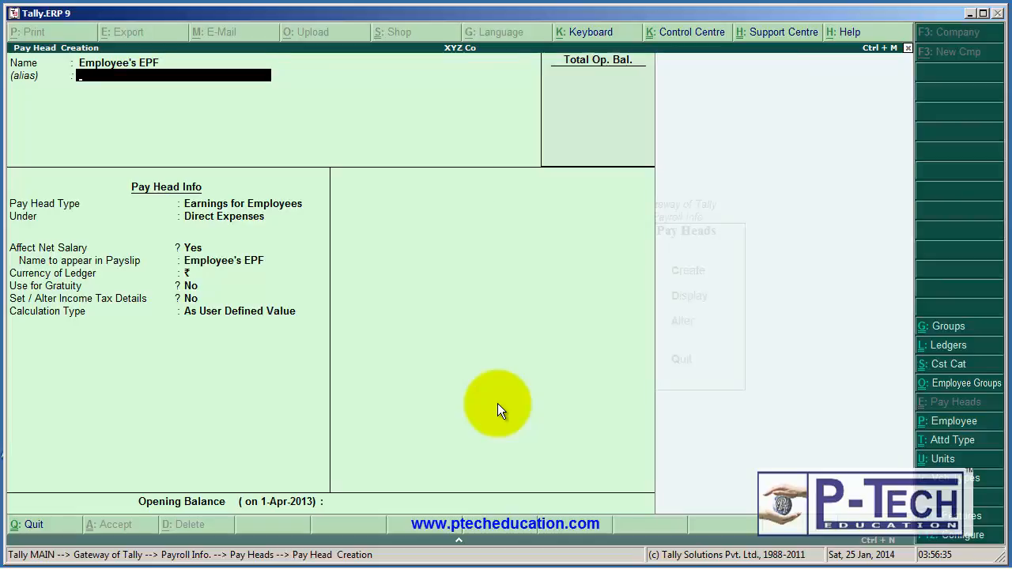
key(Return)
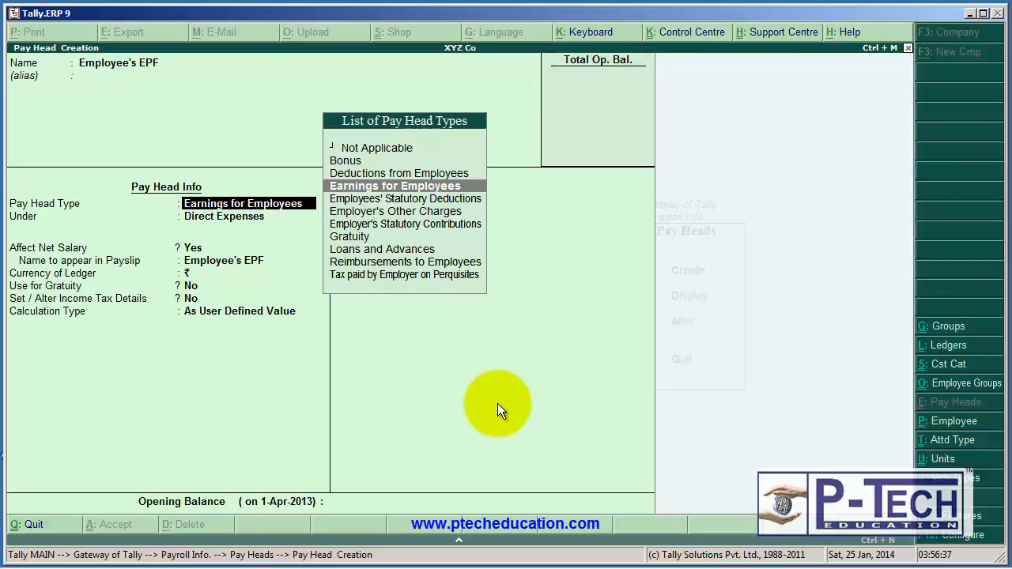
Classify Employee's EPF as Employees' Statutory Deductions with statutory pay type PF Account (A/c No. 1), under Current Liabilities.
key(Down)
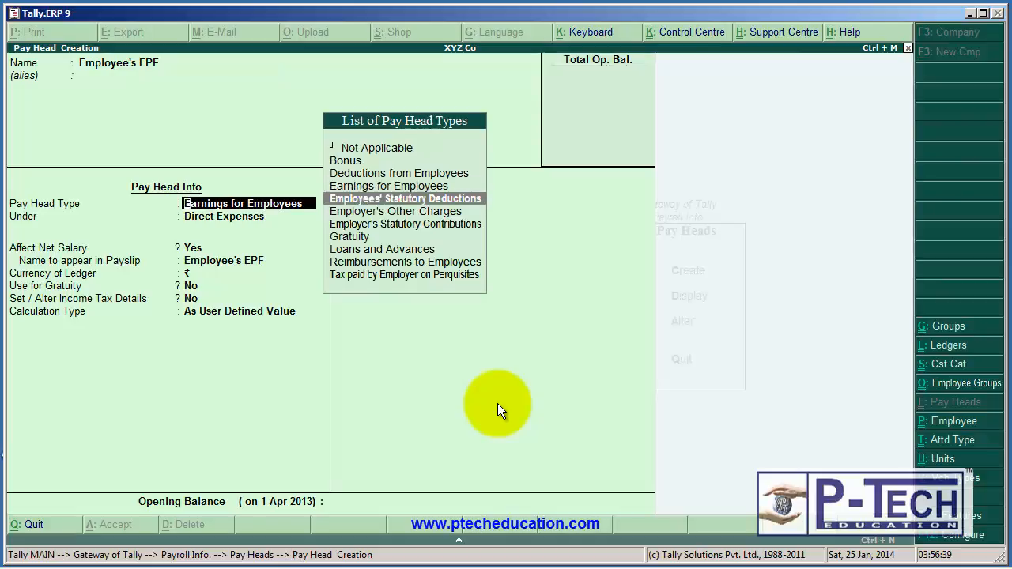
key(Return)
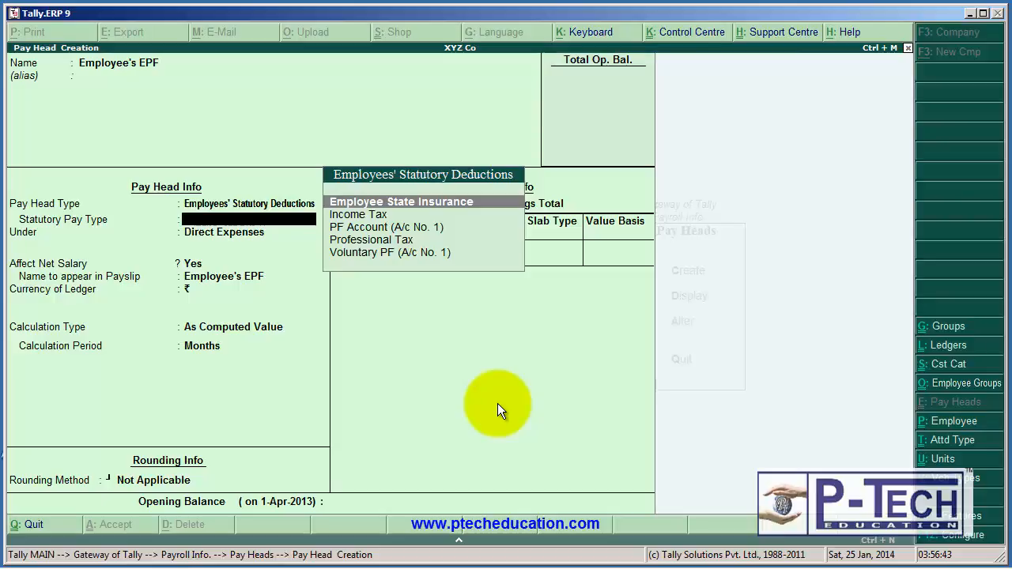
key(Down)
key(Down)
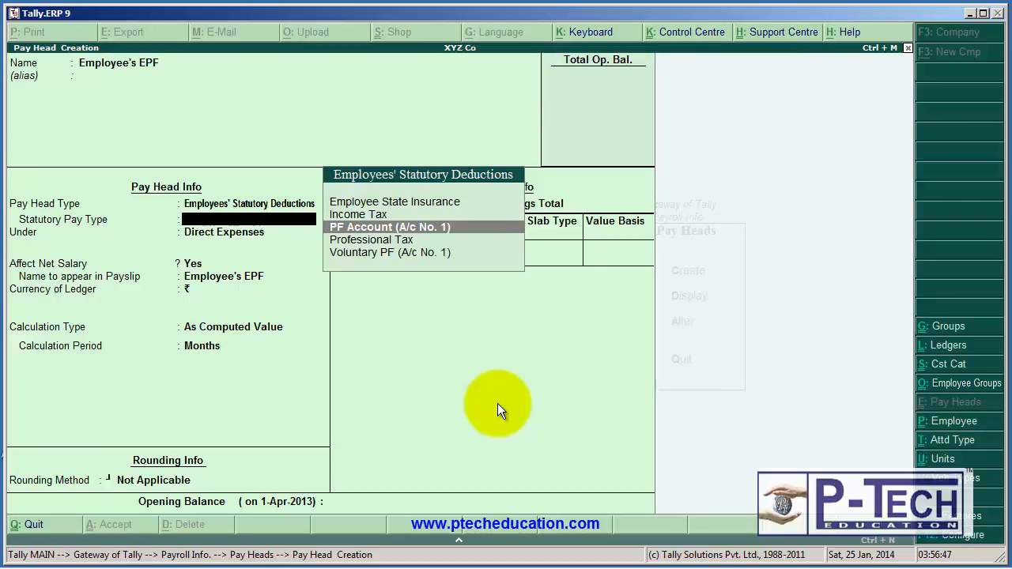
key(Return)
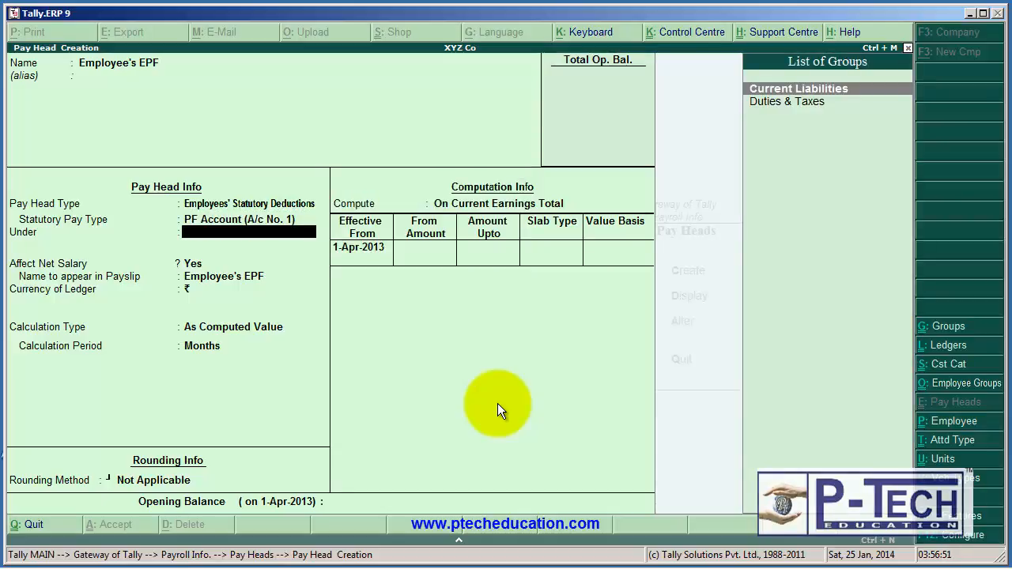
key(Return)
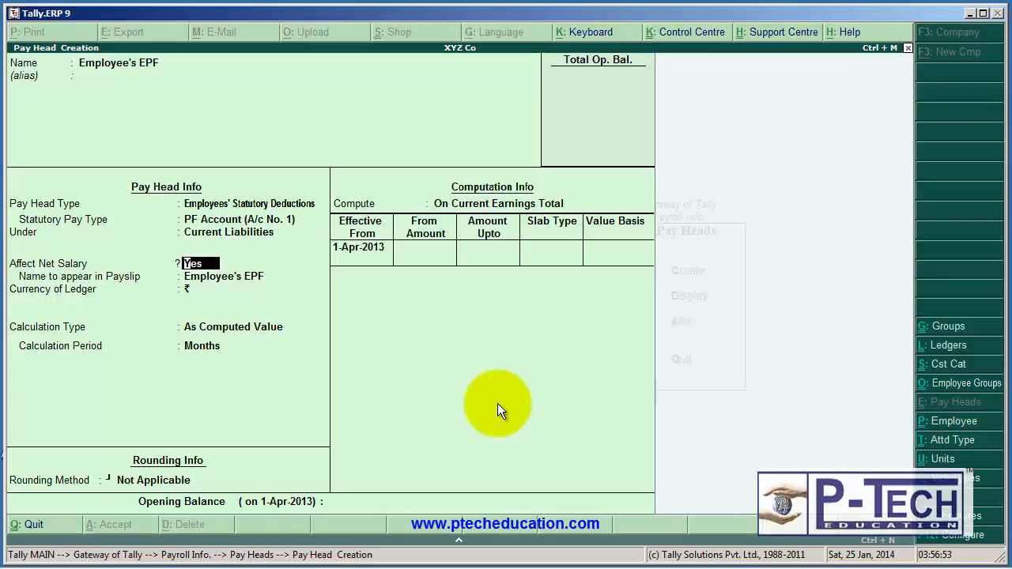
Set Affect Net Salary to No for Employee's EPF and keep ₹ as the ledger currency.
text(n)
key(Return)
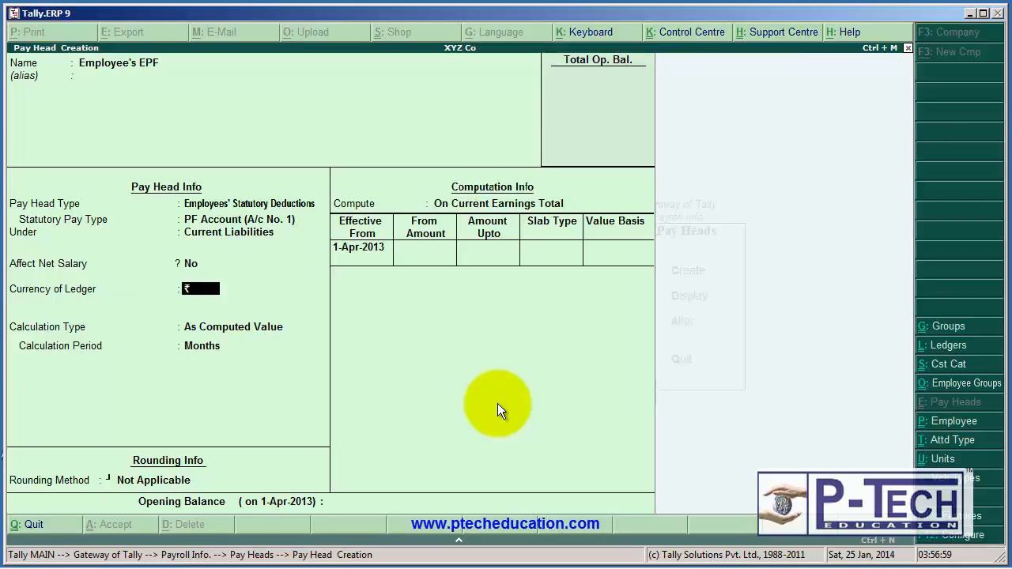
key(Return)
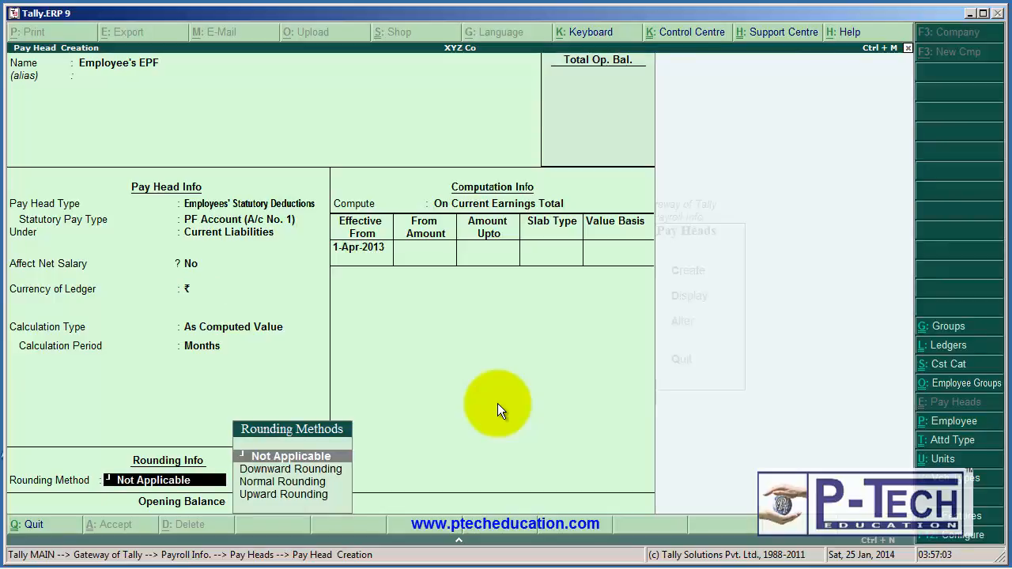
key(BackSpace)
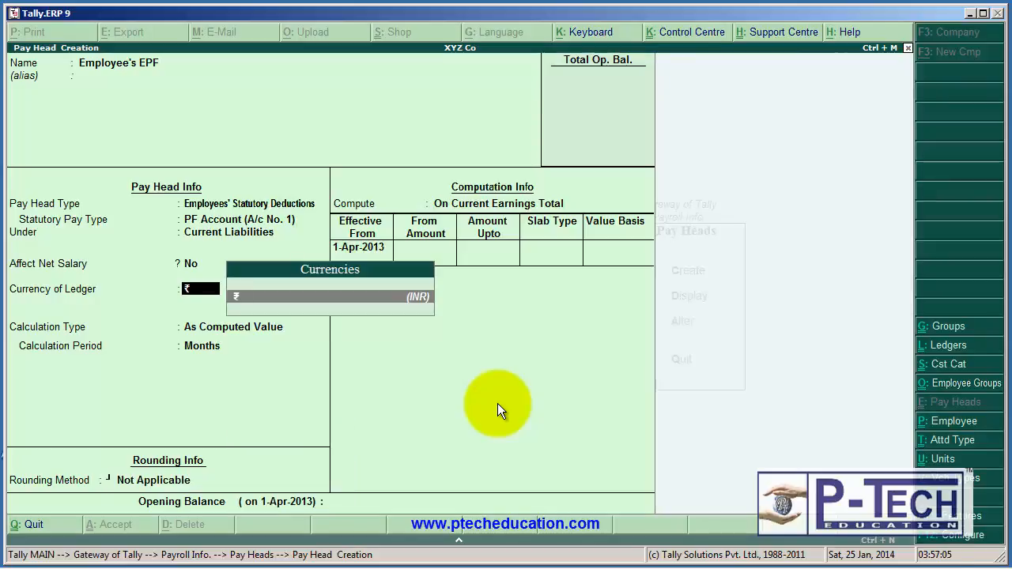
key(Return)
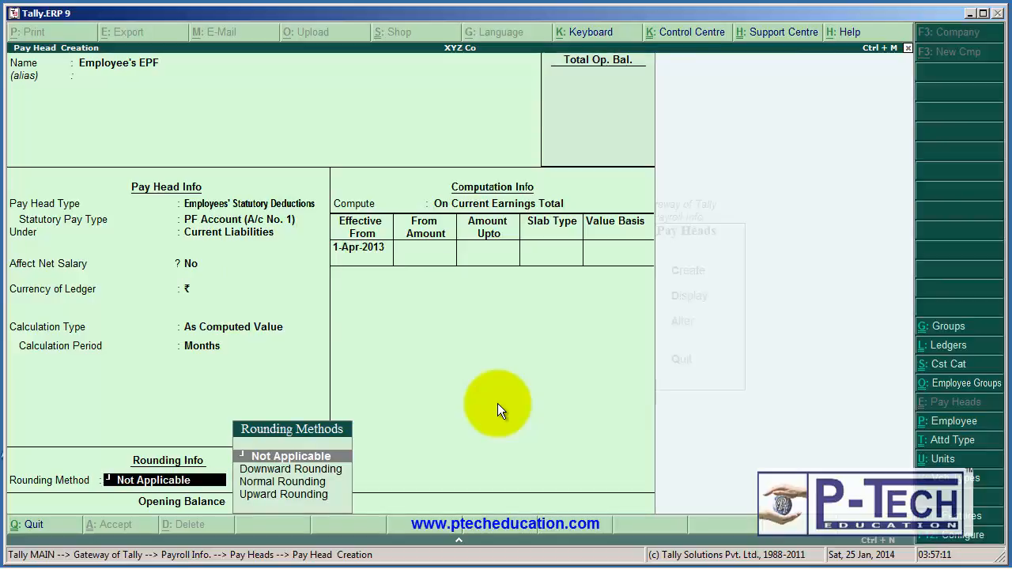
Apply Normal Rounding with a limit of 1 to Employee's EPF.
key(Down)
key(Down)
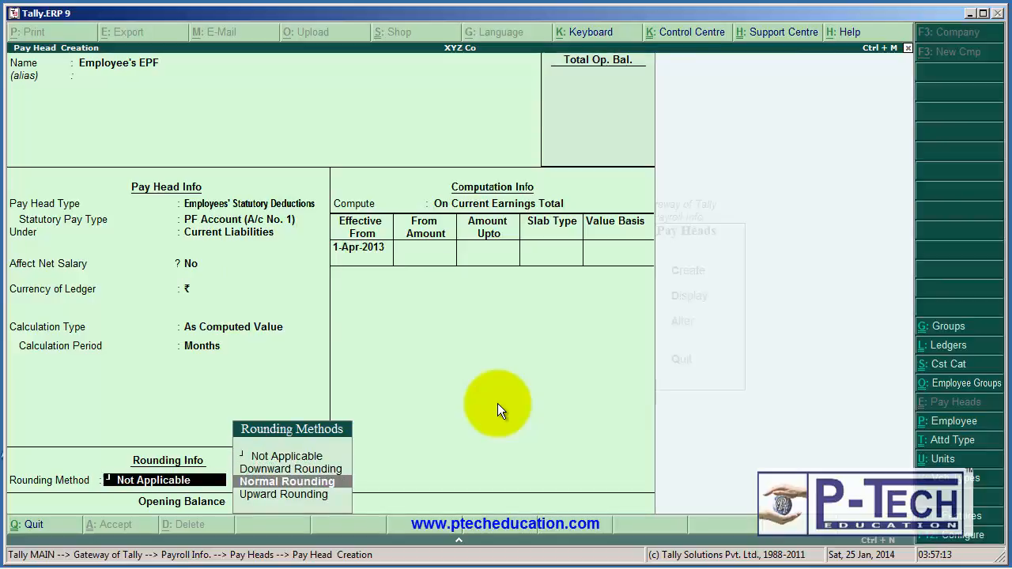
key(Return)
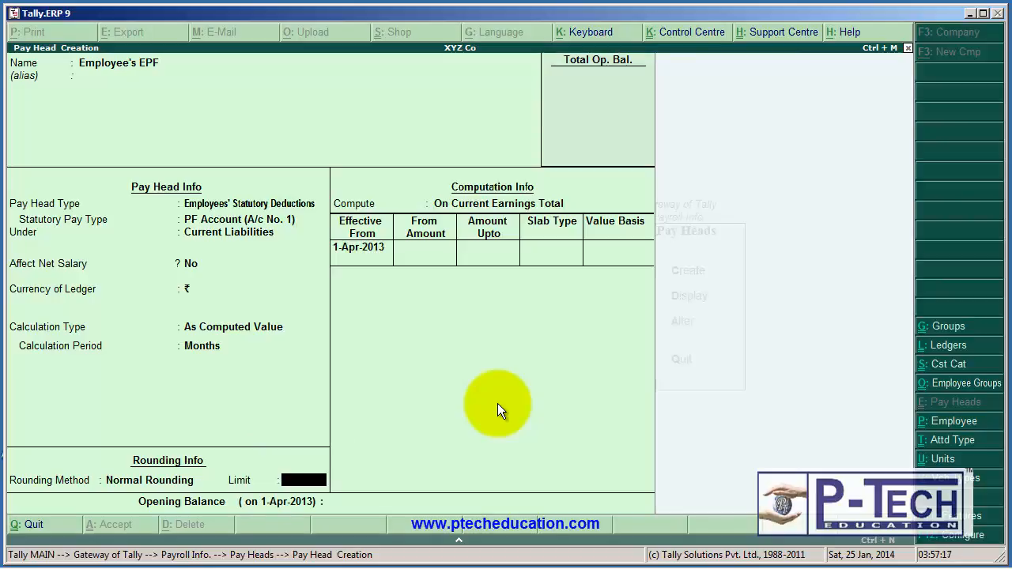
key(Return)
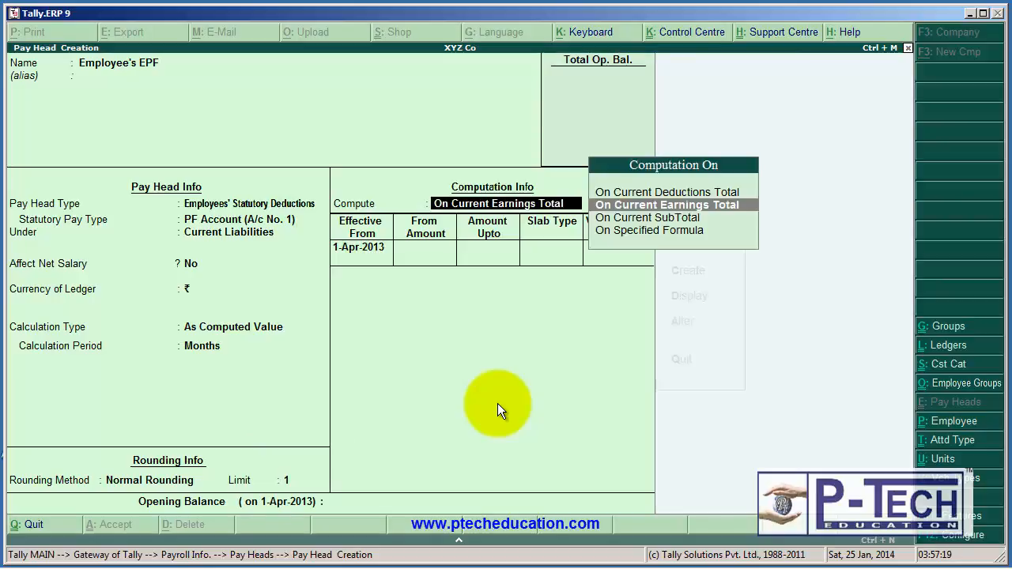
Compute Employee's EPF On Specified Formula, using only the Basic Salary pay head.
key(Down)
key(Down)
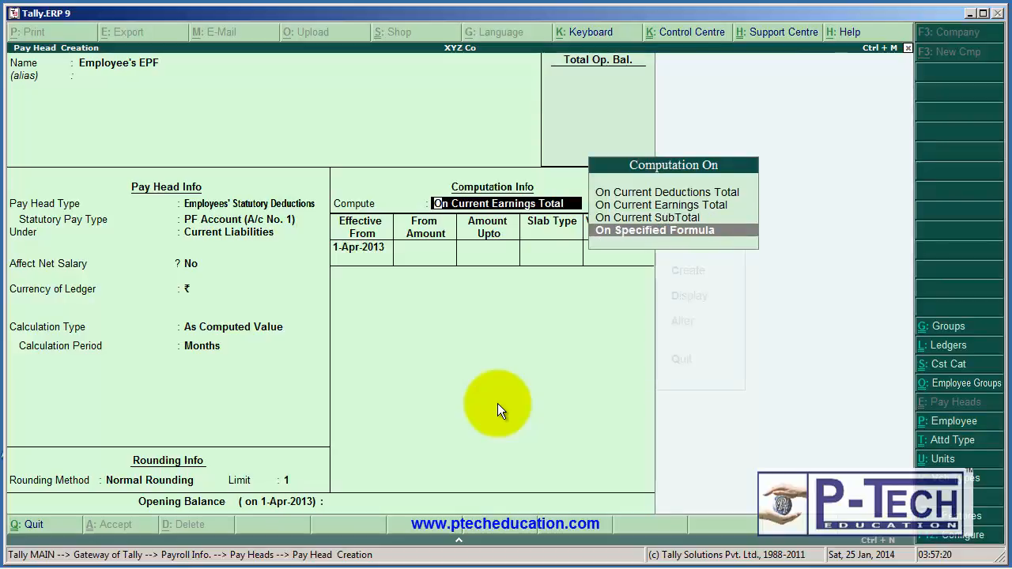
key(Return)
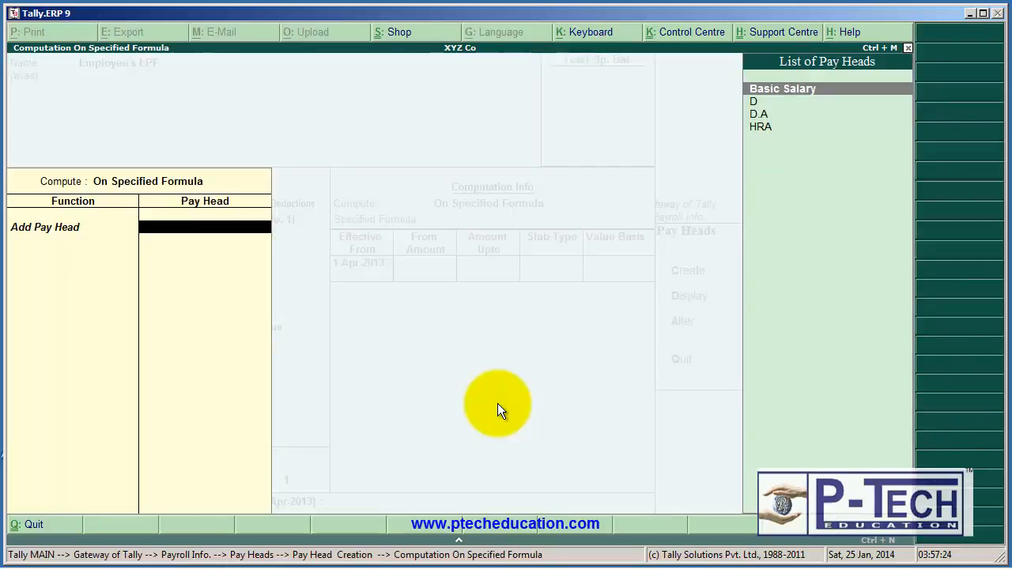
key(Return)
key(Return)
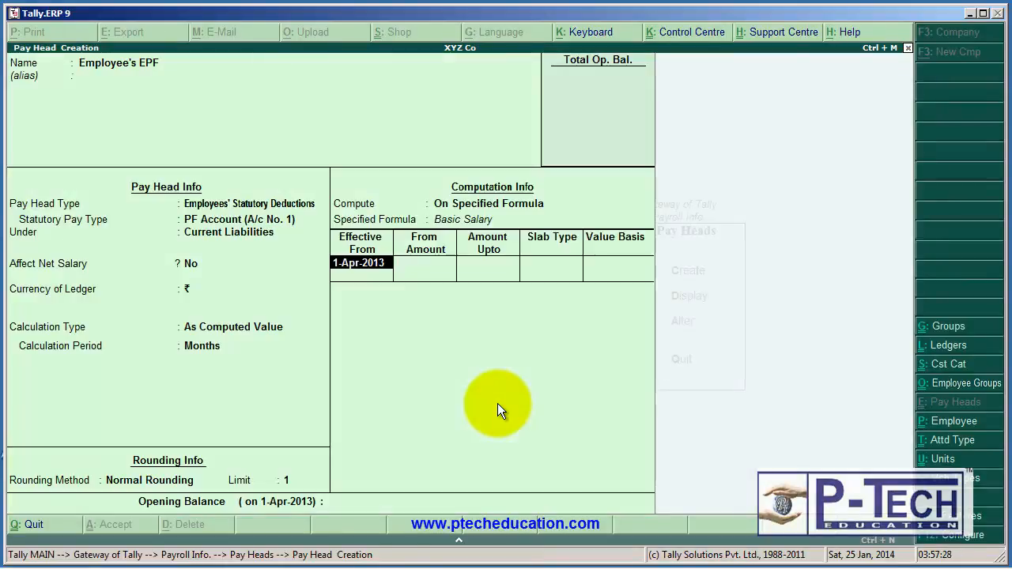
Add a Percentage slab of 12% effective from 1-Apr-2013 to Employee's EPF, without amount limits, and save the pay head.
key(Return)
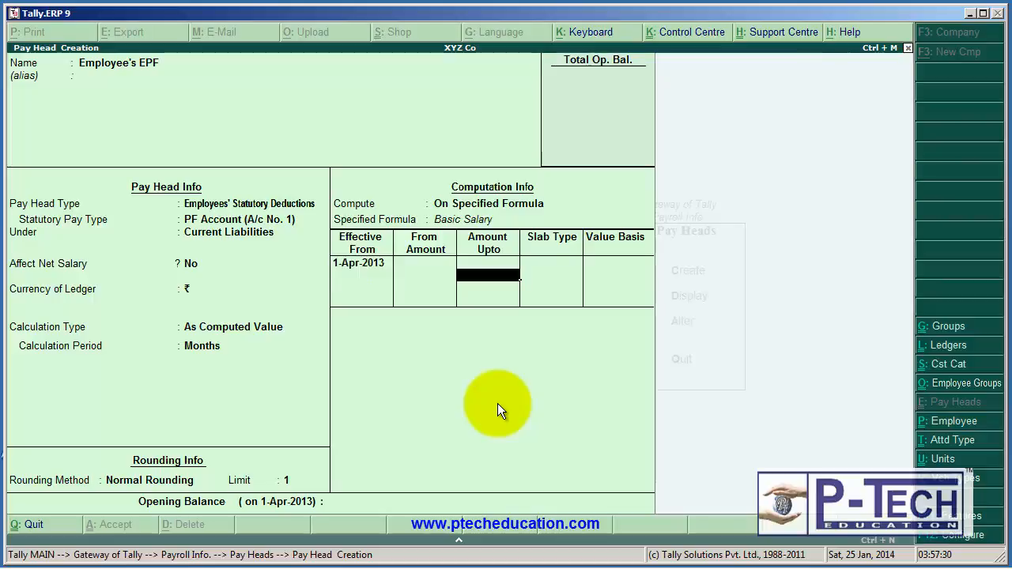
key(Return)
key(Return)
key(space)
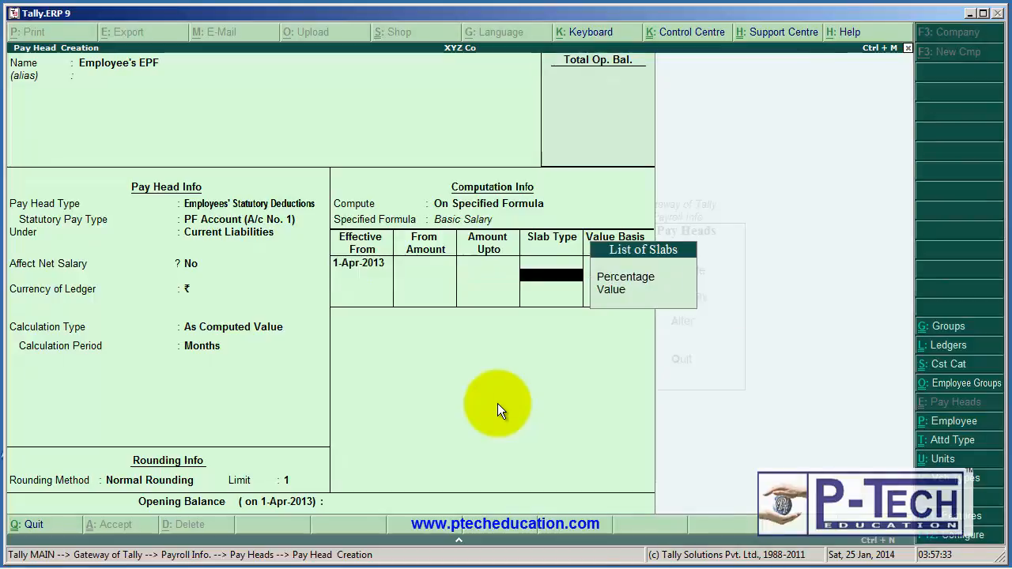
key(Return)
text(p)
key(Return)
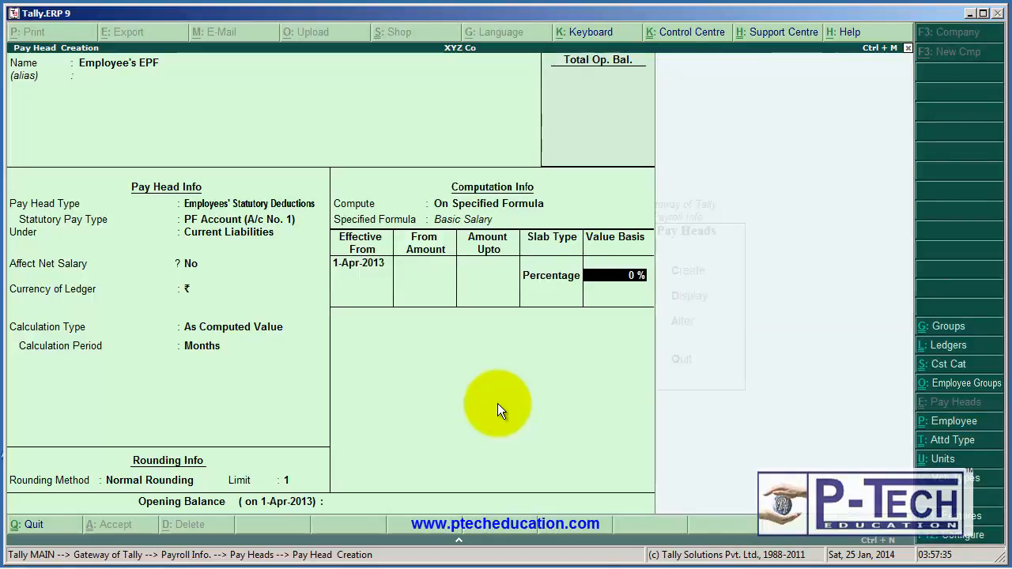
text(12)
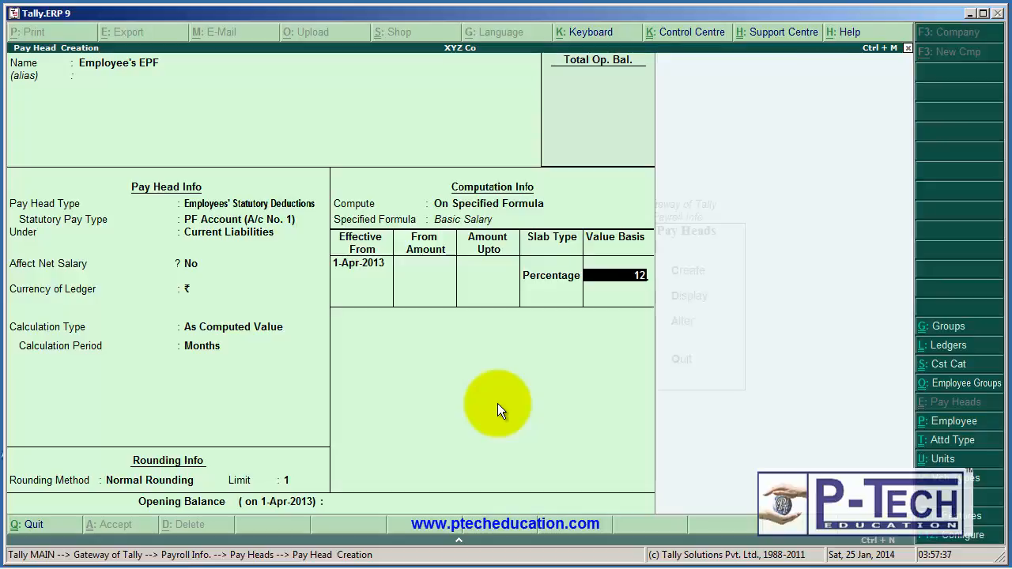
key(Return)
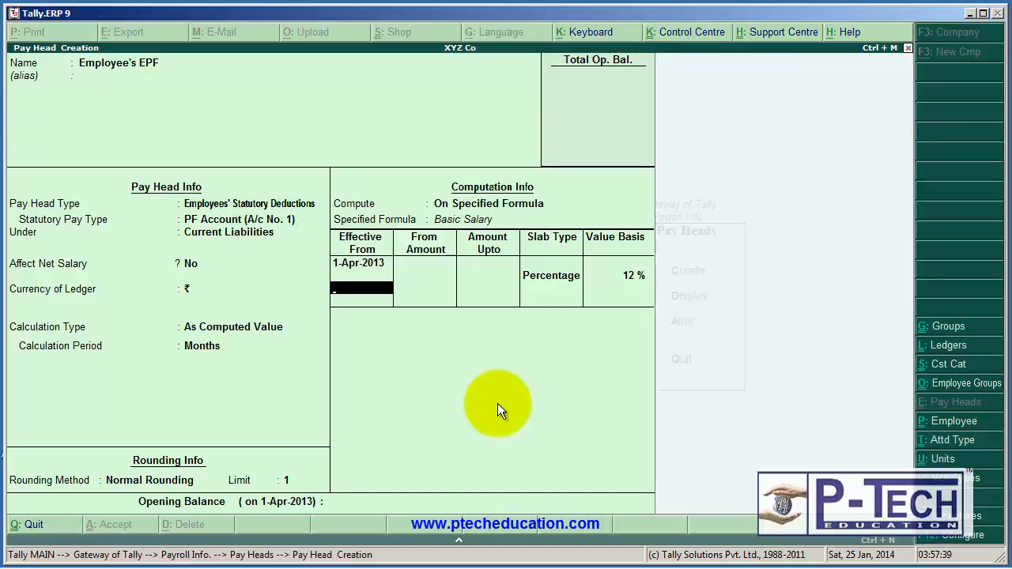
key(Return)
key(Return)
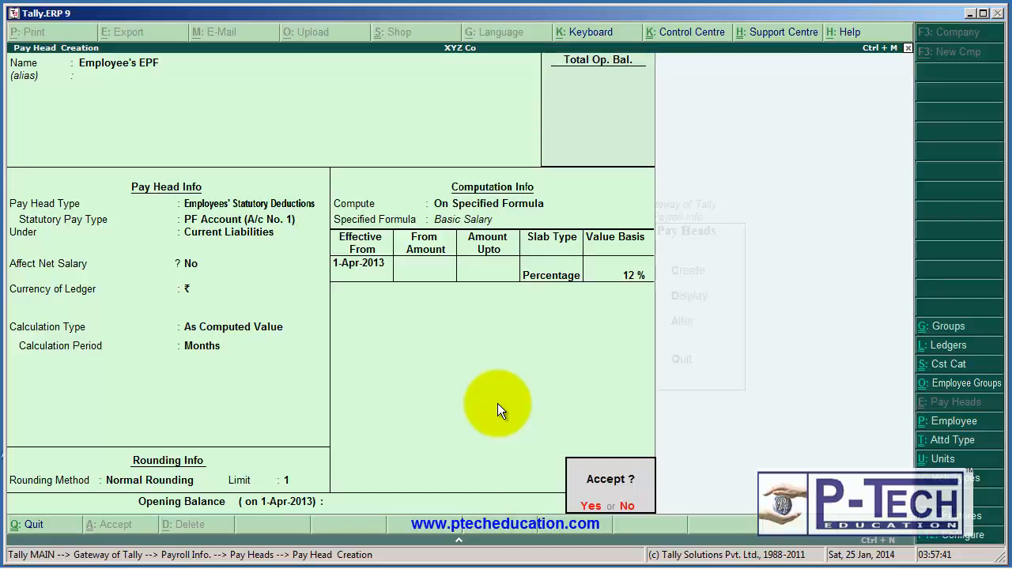
text(y)
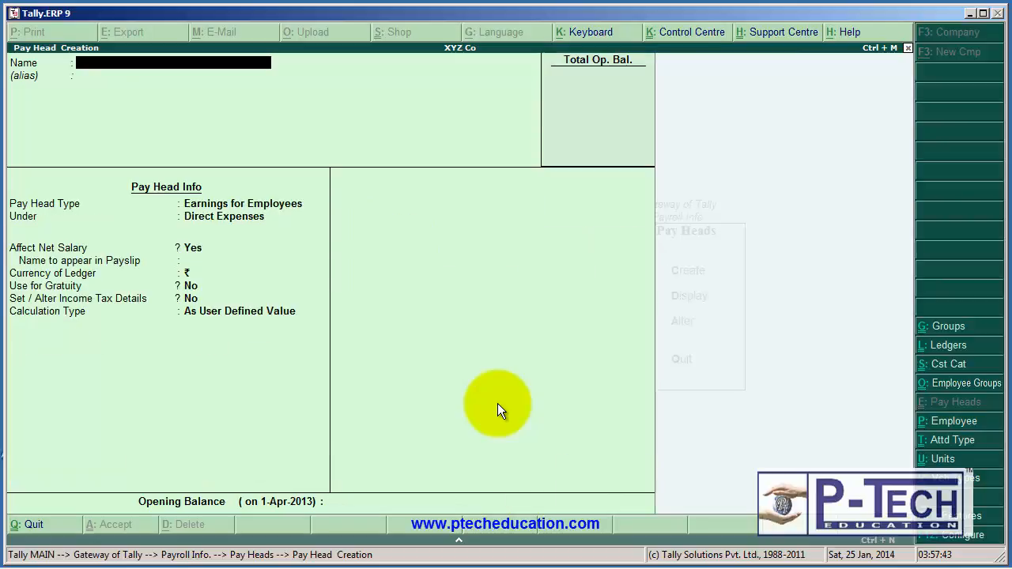
text(Employee's)
Name the new pay head Employee's EPS and leave its alias blank.
text(EPs)
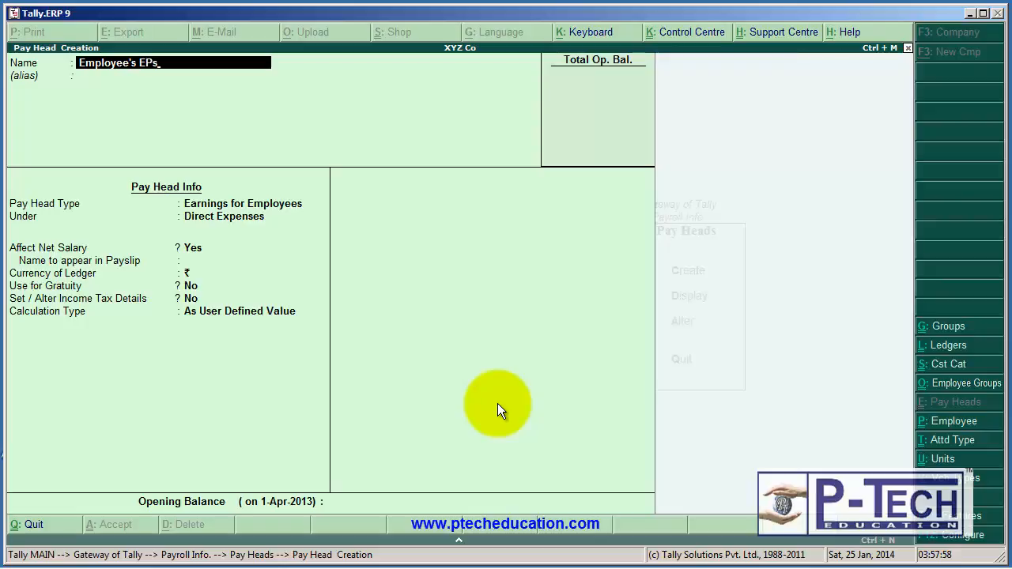
key(BackSpace)
text(S)
key(Return)
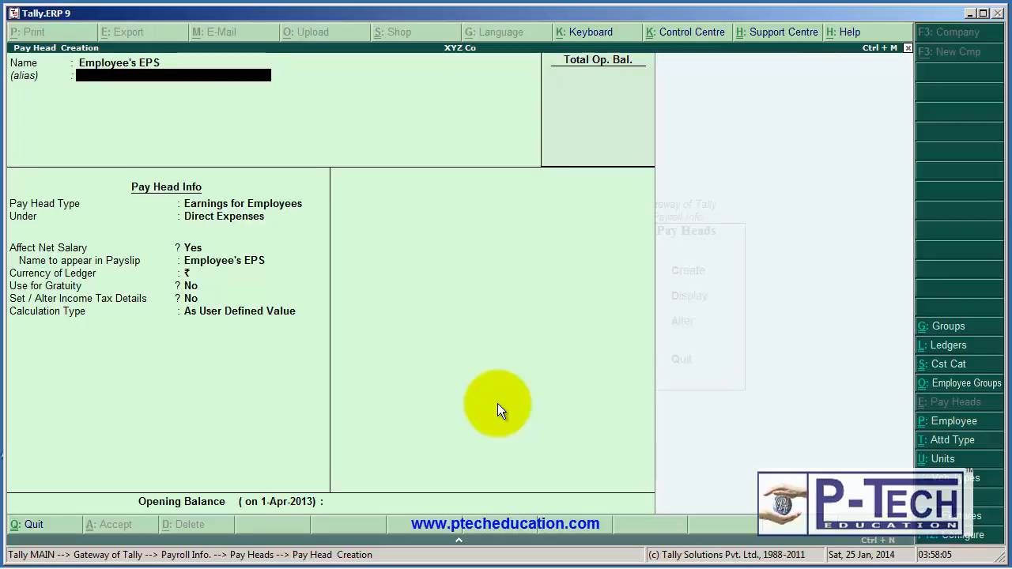
key(Return)
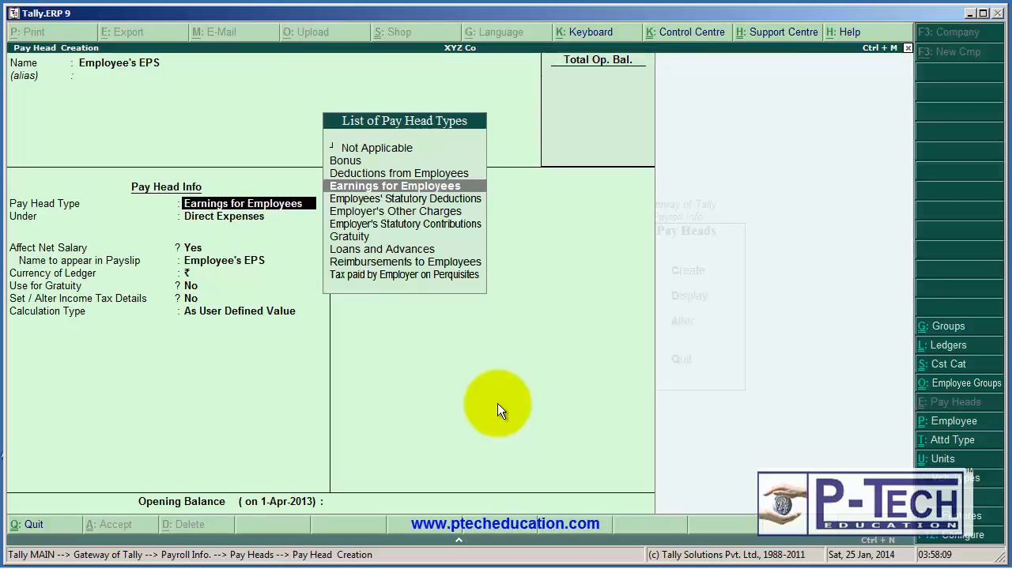
key(Down)
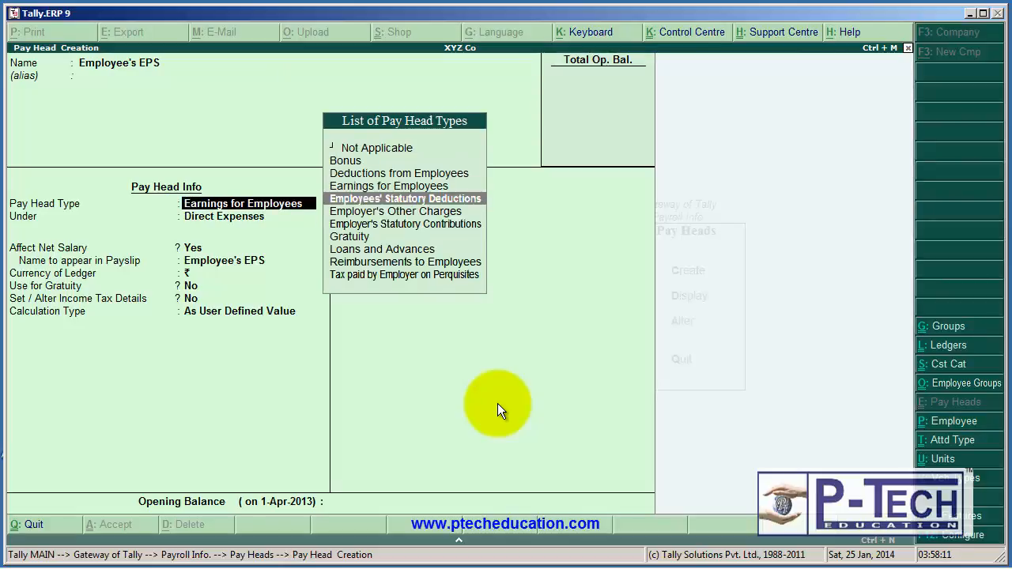
key(Return)
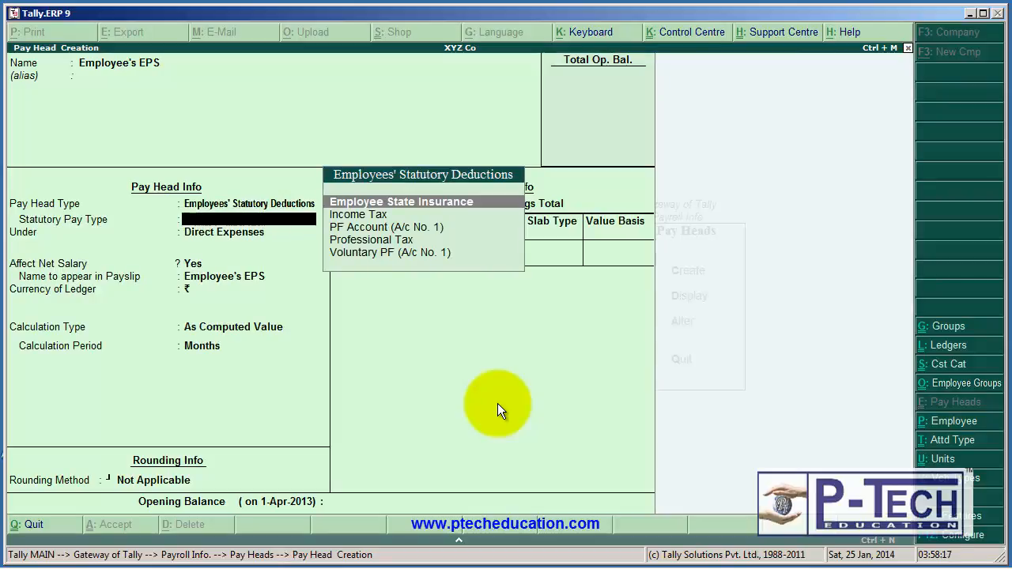
key(Escape)
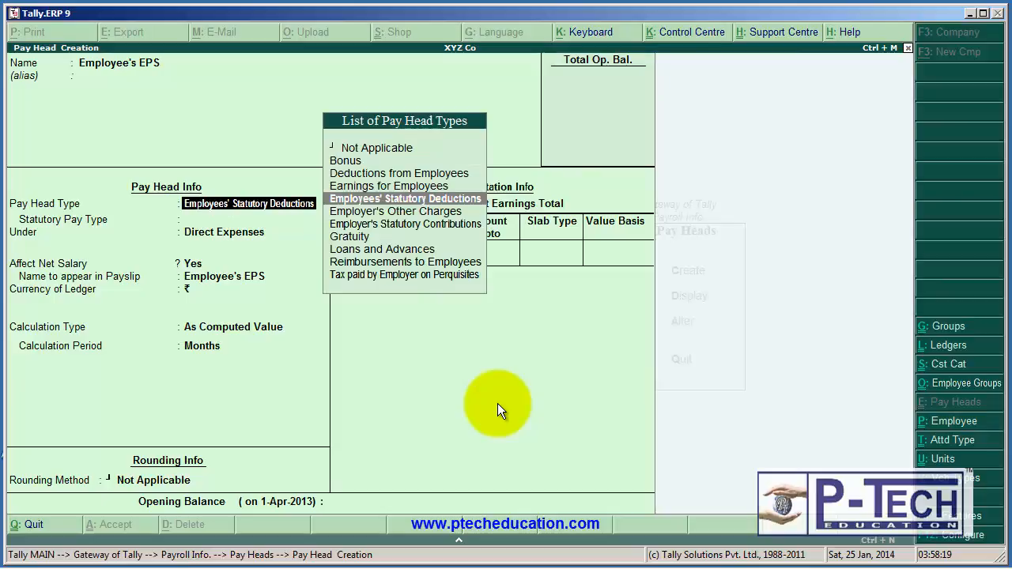
Classify Employee's EPS as Employer's Statutory Contributions with statutory pay type EPS Account (A/c No. 10), under Indirect Expenses.
key(Down)
key(Down)
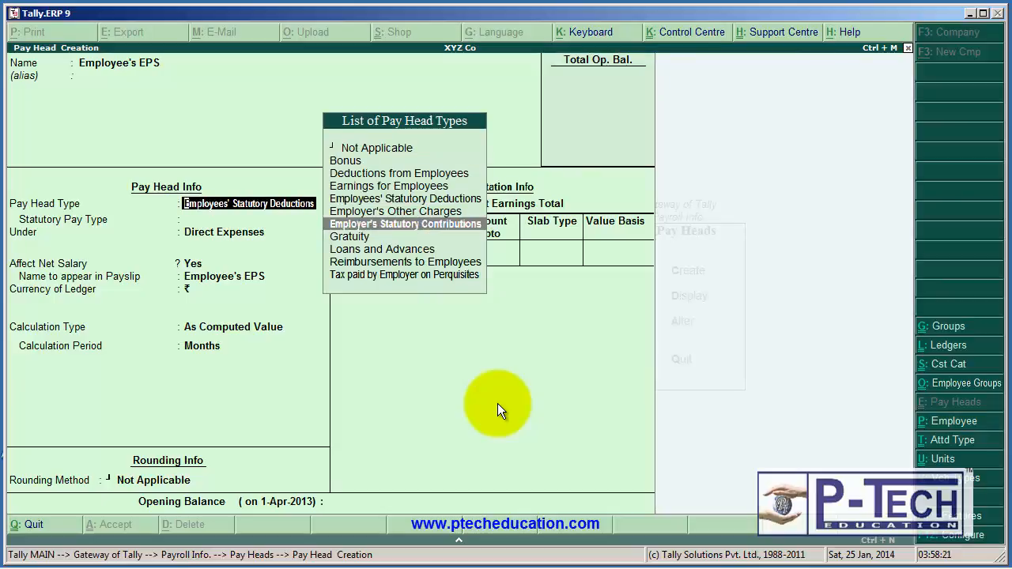
key(Return)
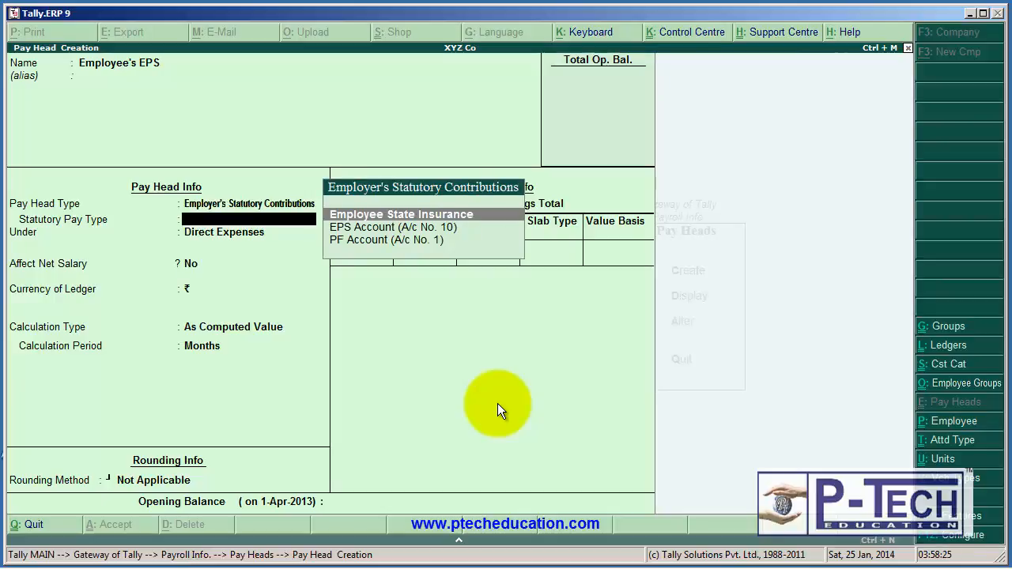
key(Down)
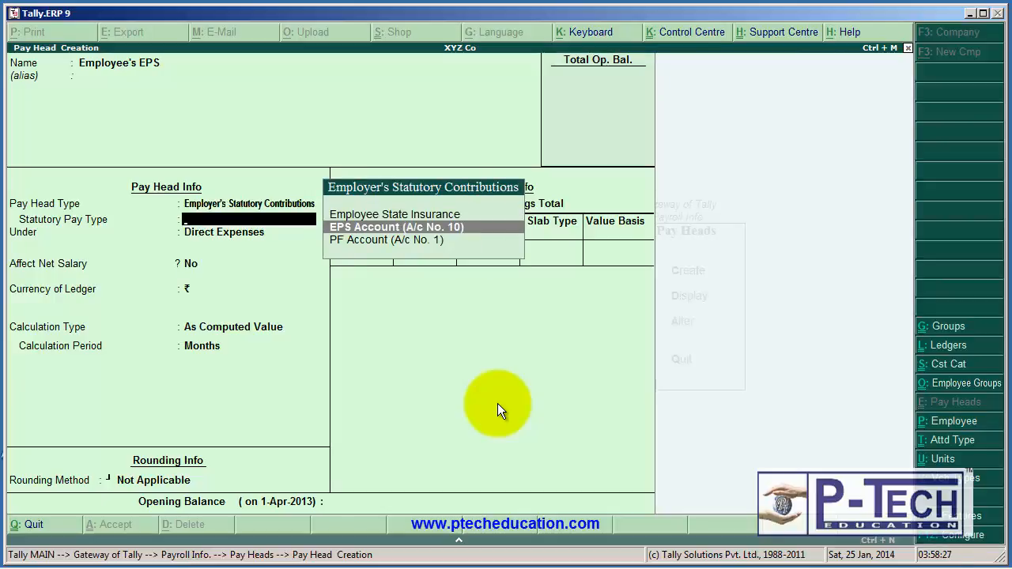
key(Return)
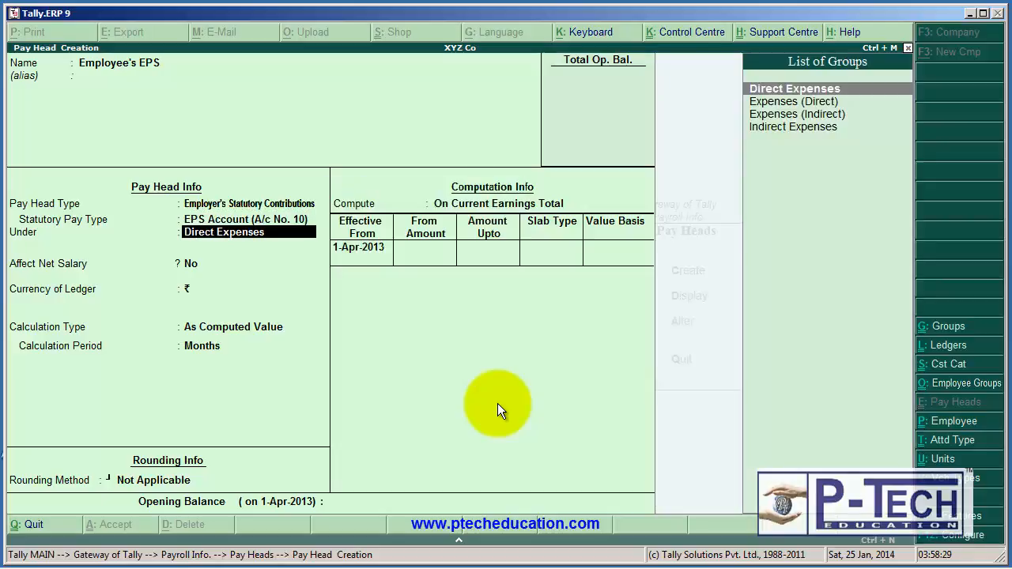
key(Down)
key(Down)
key(Down)
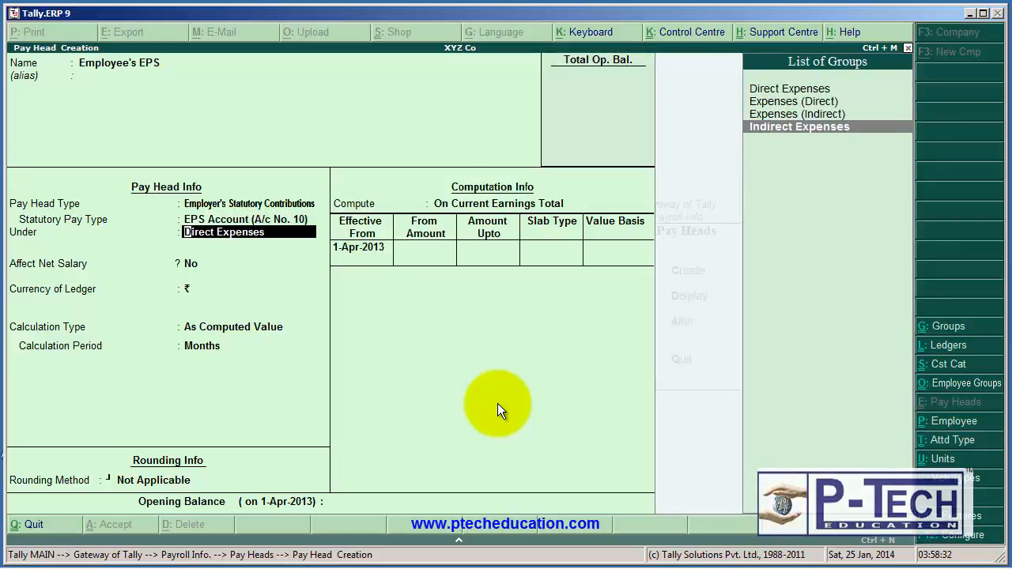
key(Return)
key(Return)
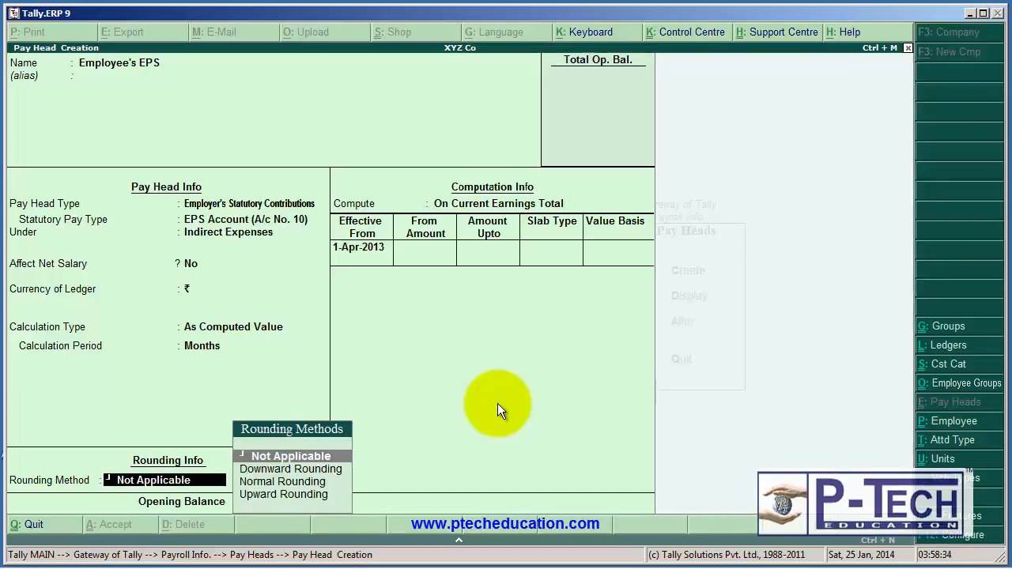
Apply Normal Rounding with a limit of 1 to Employee's EPS, keeping ₹ as the ledger currency.
key(Down)
key(Down)
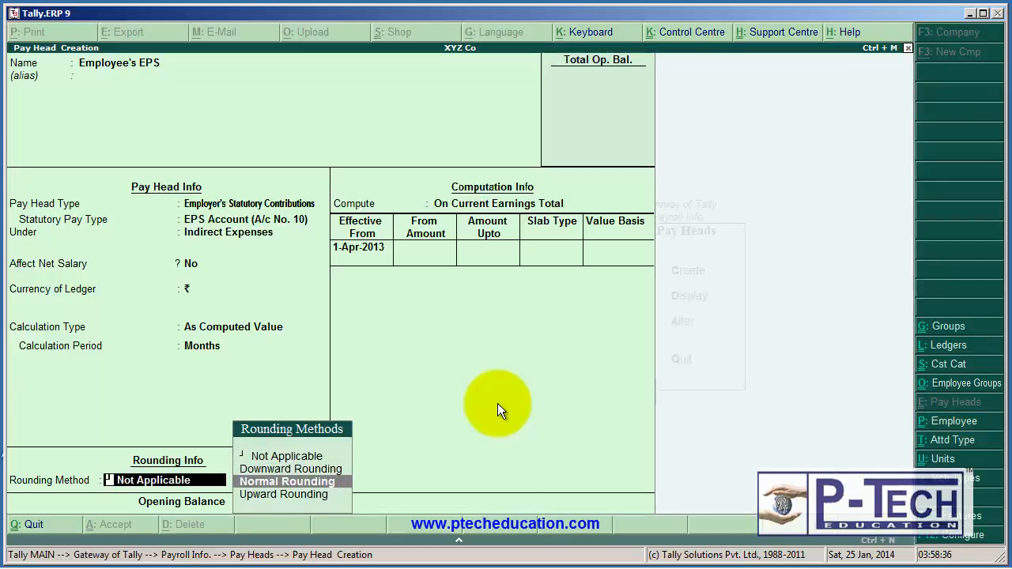
key(Return)
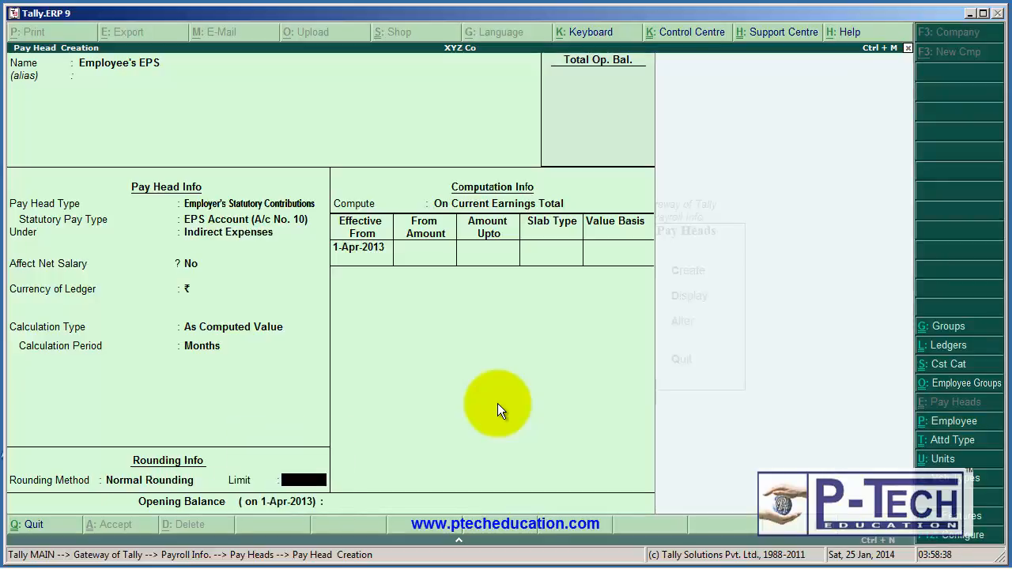
key(Return)
Compute Employee's EPS On Specified Formula, using only the Basic Salary pay head.
key(Down)
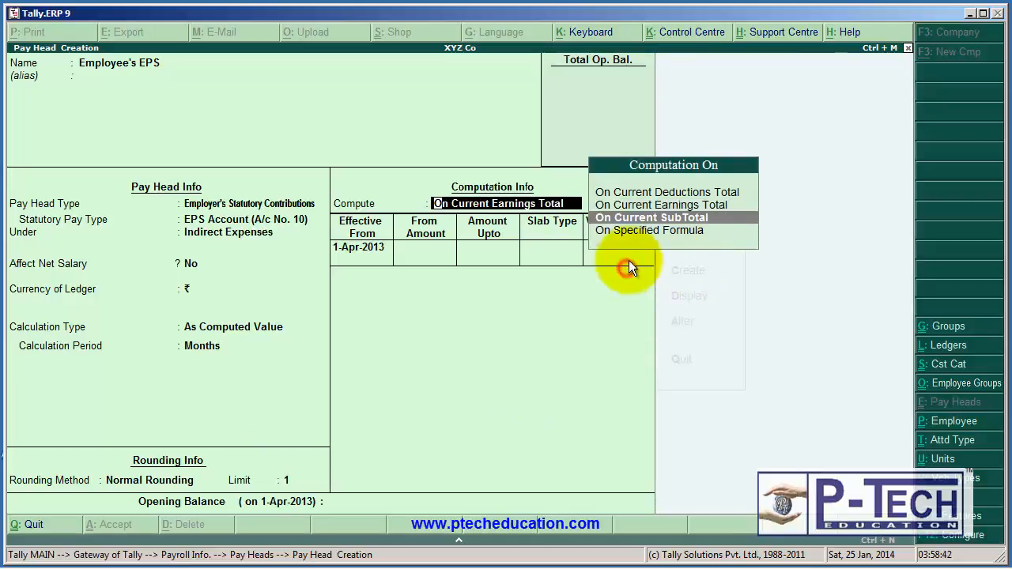
key(Down)
key(Return)
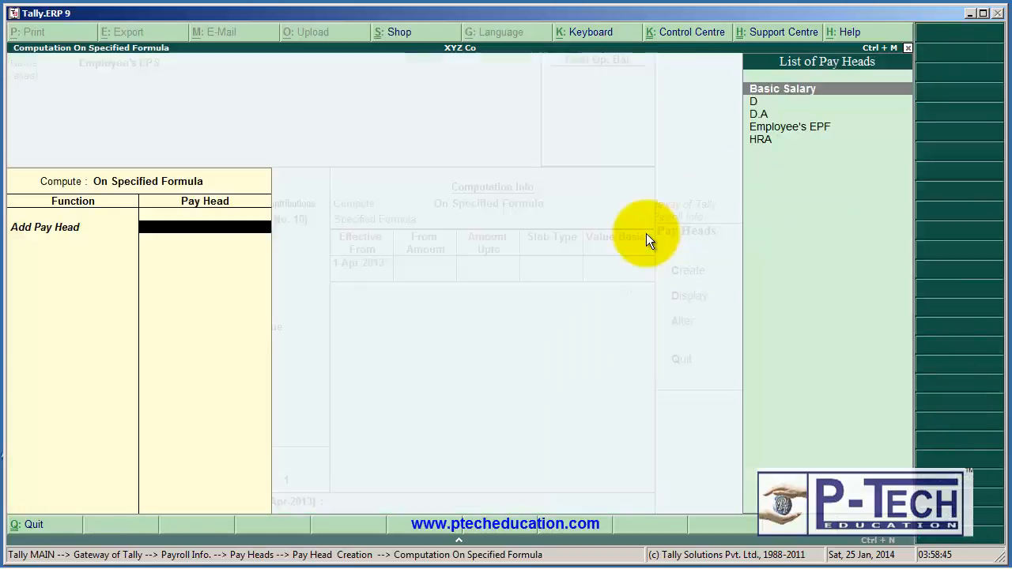
key(Return)
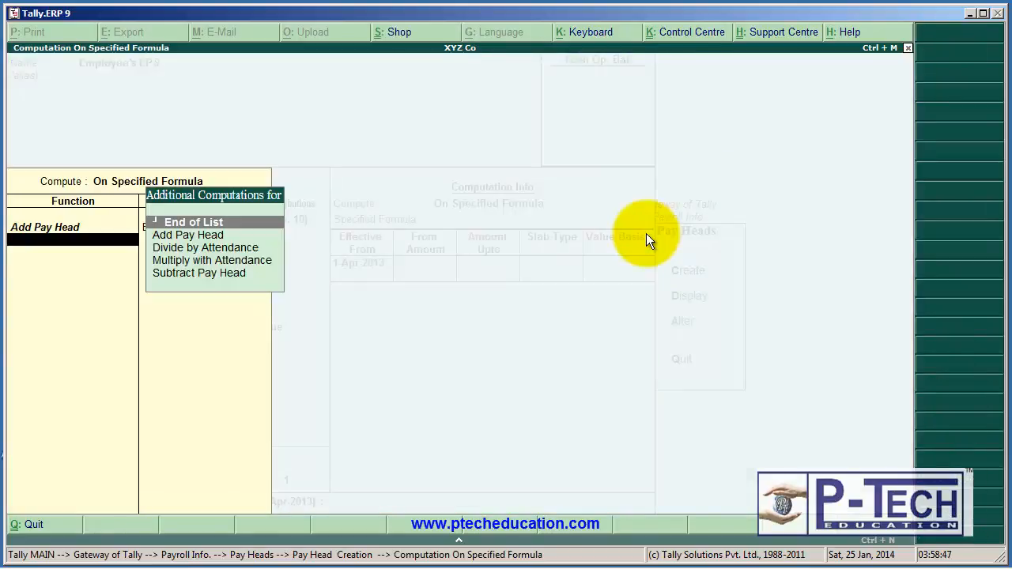
key(Return)
key(Return)
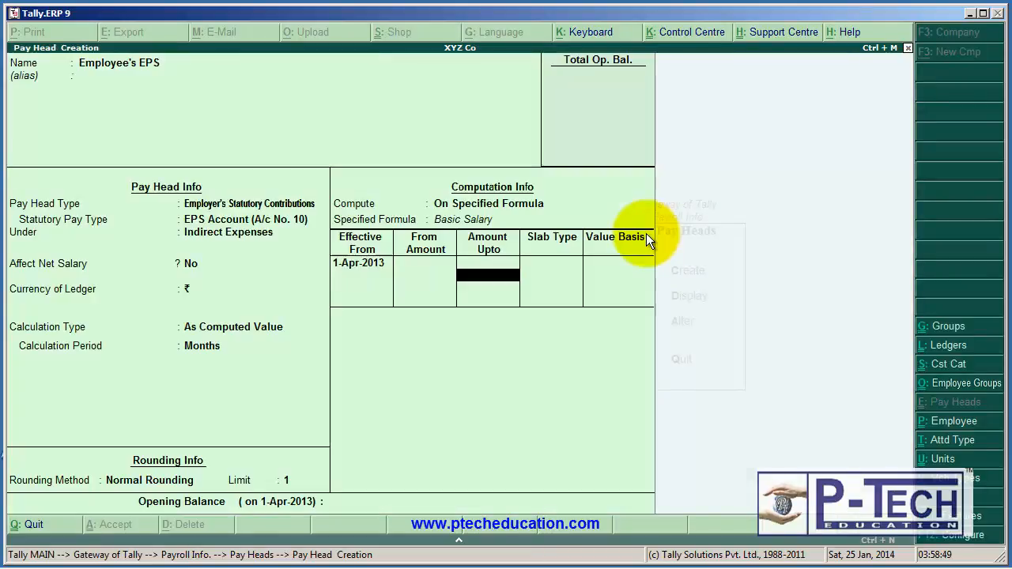
Add a Percentage slab of 8.33% for amounts up to 7,500 to Employee's EPS, effective from 1-Apr-2013.
text(6)
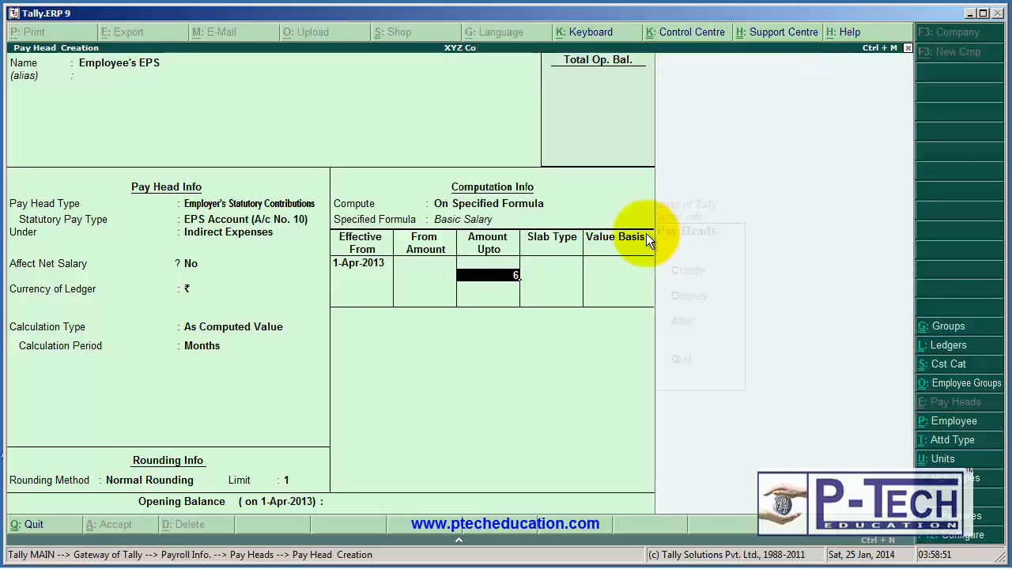
key(BackSpace)
text(7,50)
text(00)
key(Return)
key(Return)
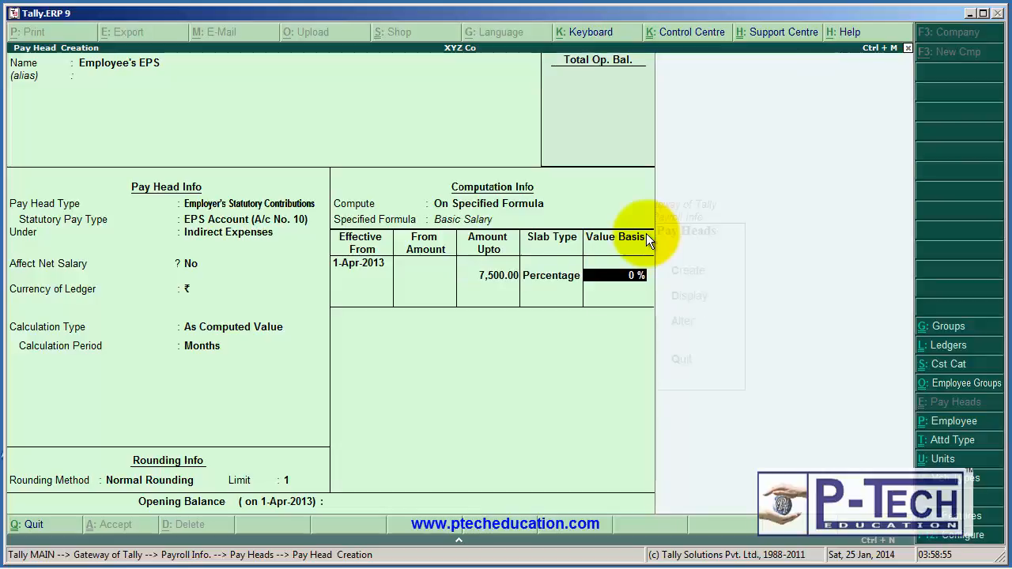
text(8.33)
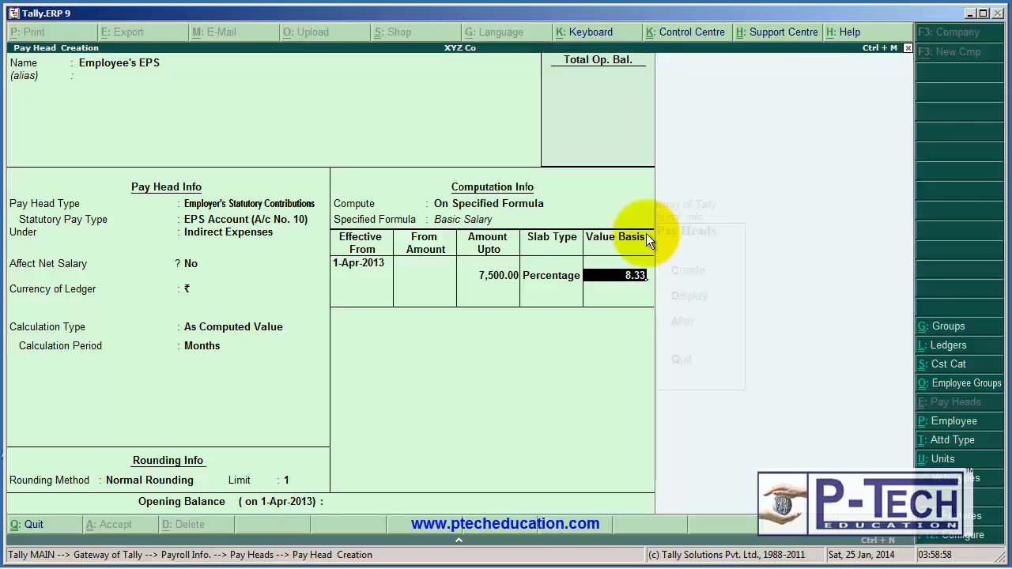
key(Return)
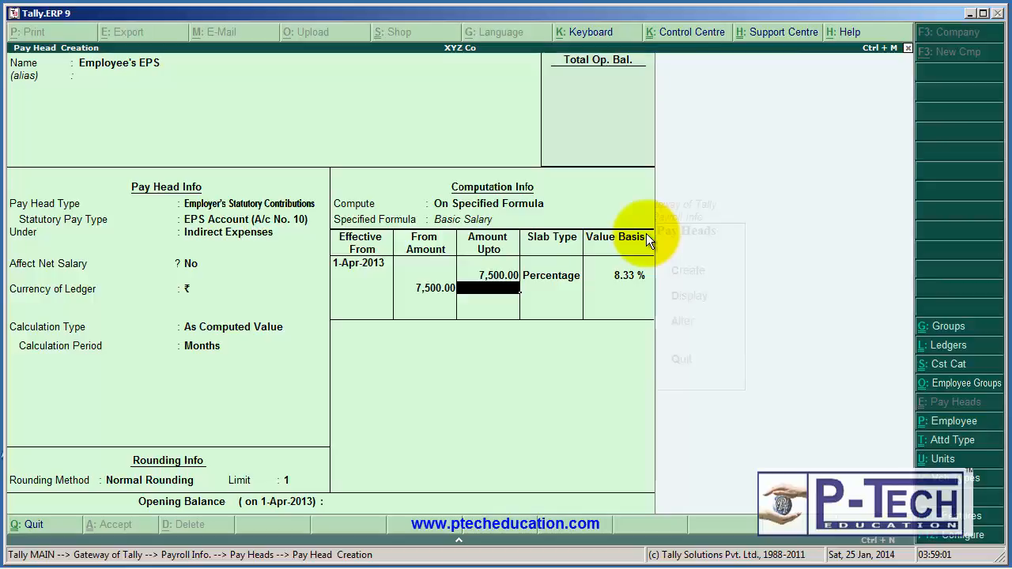
Add a Percentage slab of 5.60% for amounts from 7,500 upward to Employee's EPS and save the pay head.
key(Return)
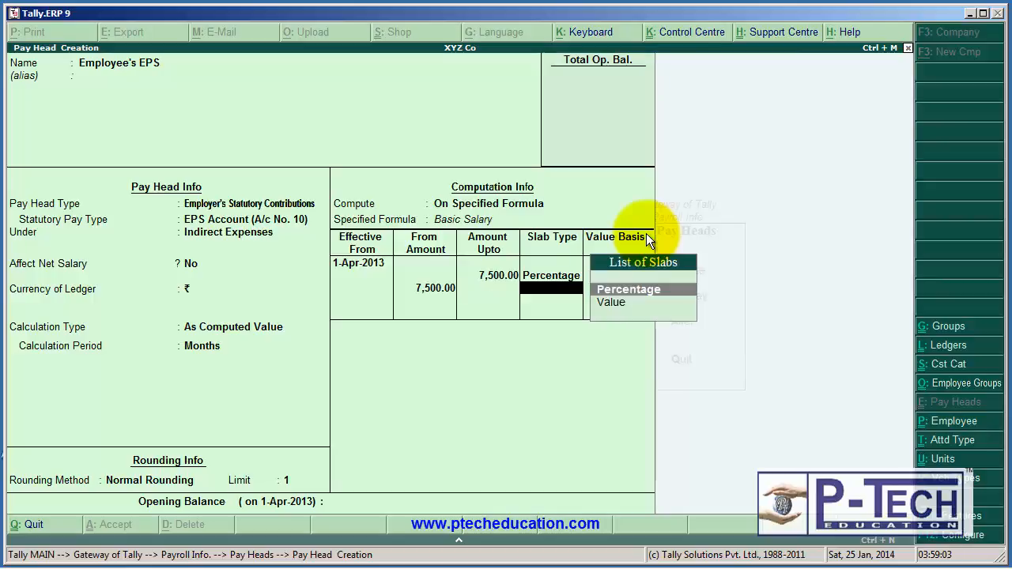
key(Return)
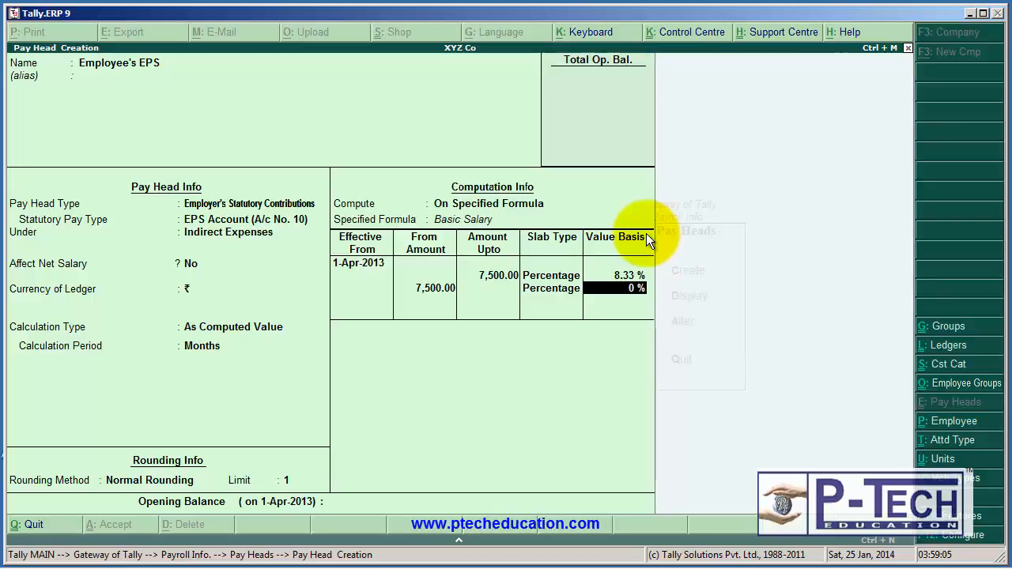
text(51)
key(BackSpace)
text(.6)
key(Return)
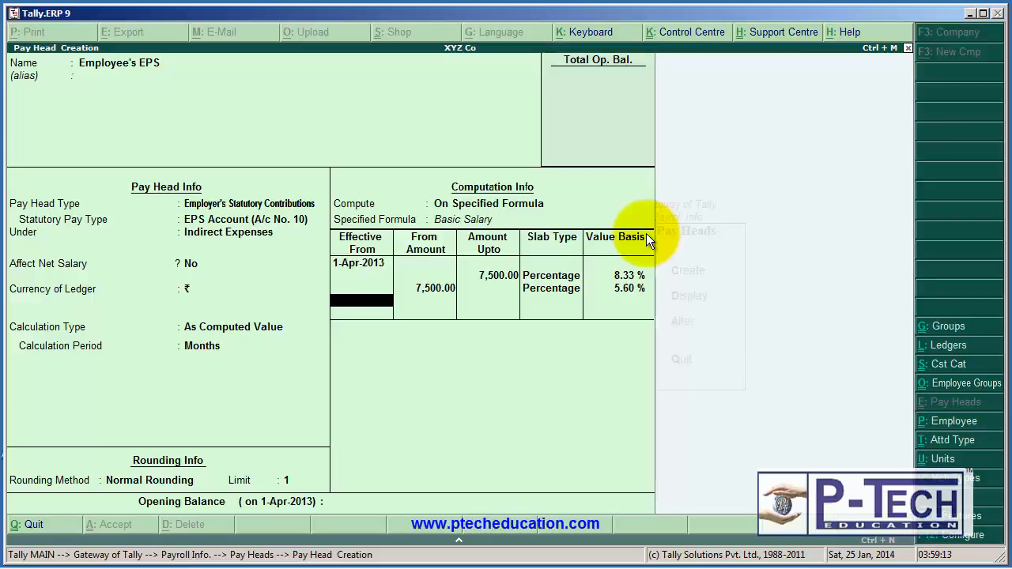
key(Return)
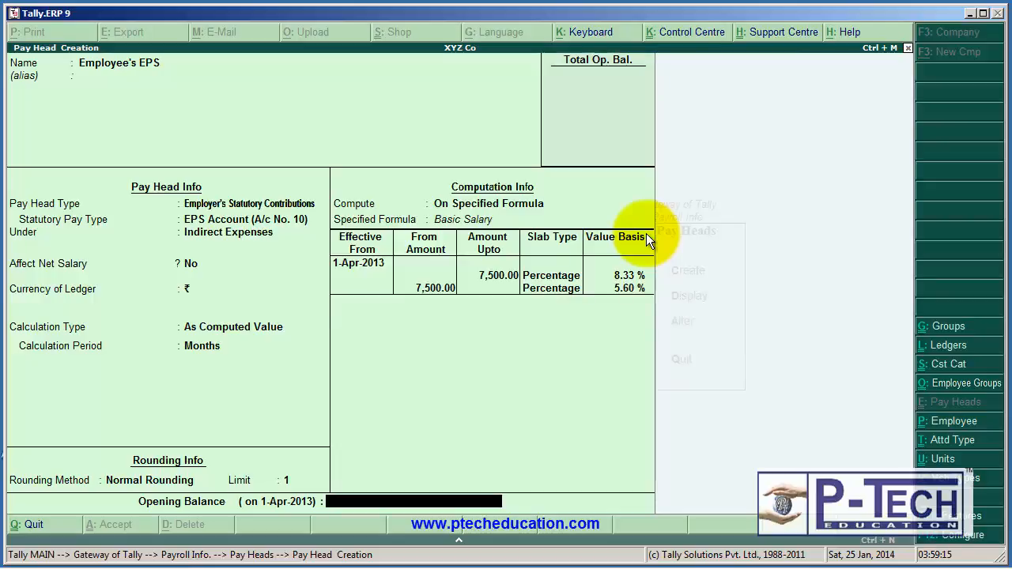
key(Return)
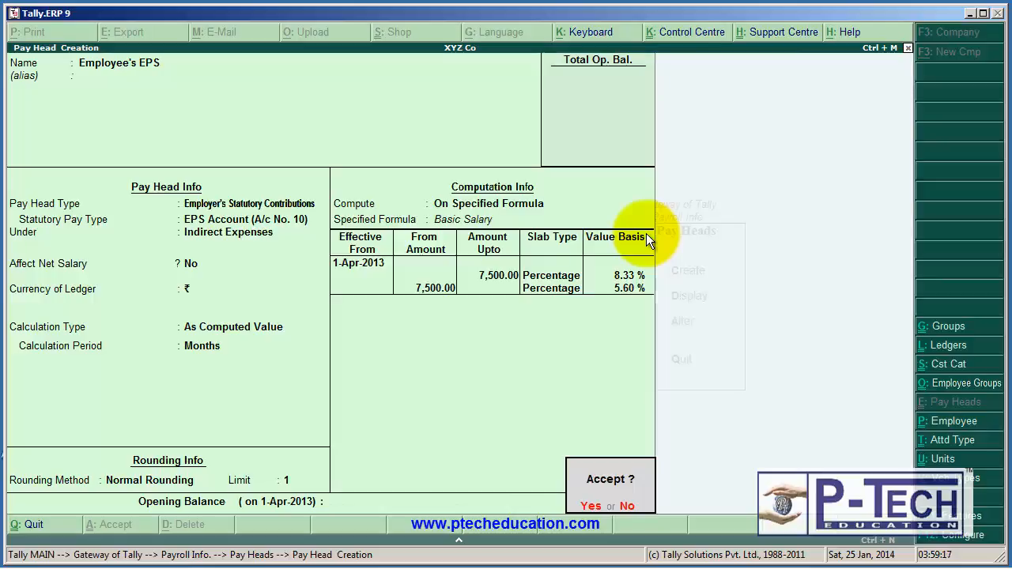
key(Return)
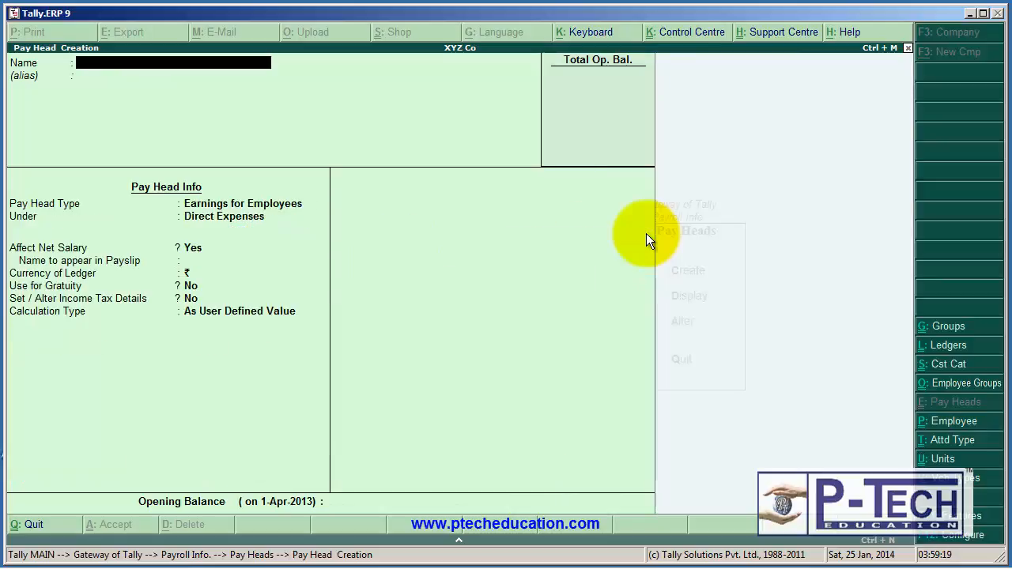